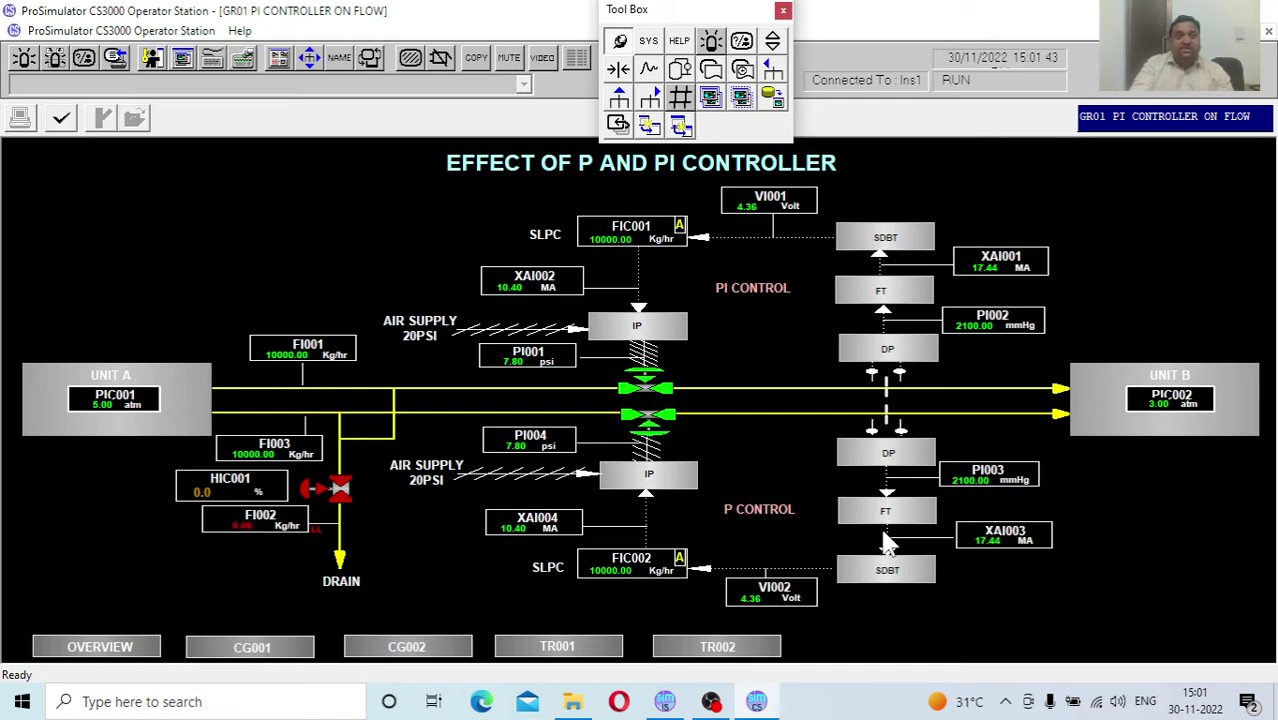
View the faceplate of the P controller FIC002, close it, and open the FIC001 and FIC002 faceplates for comparison.
click(650, 566)
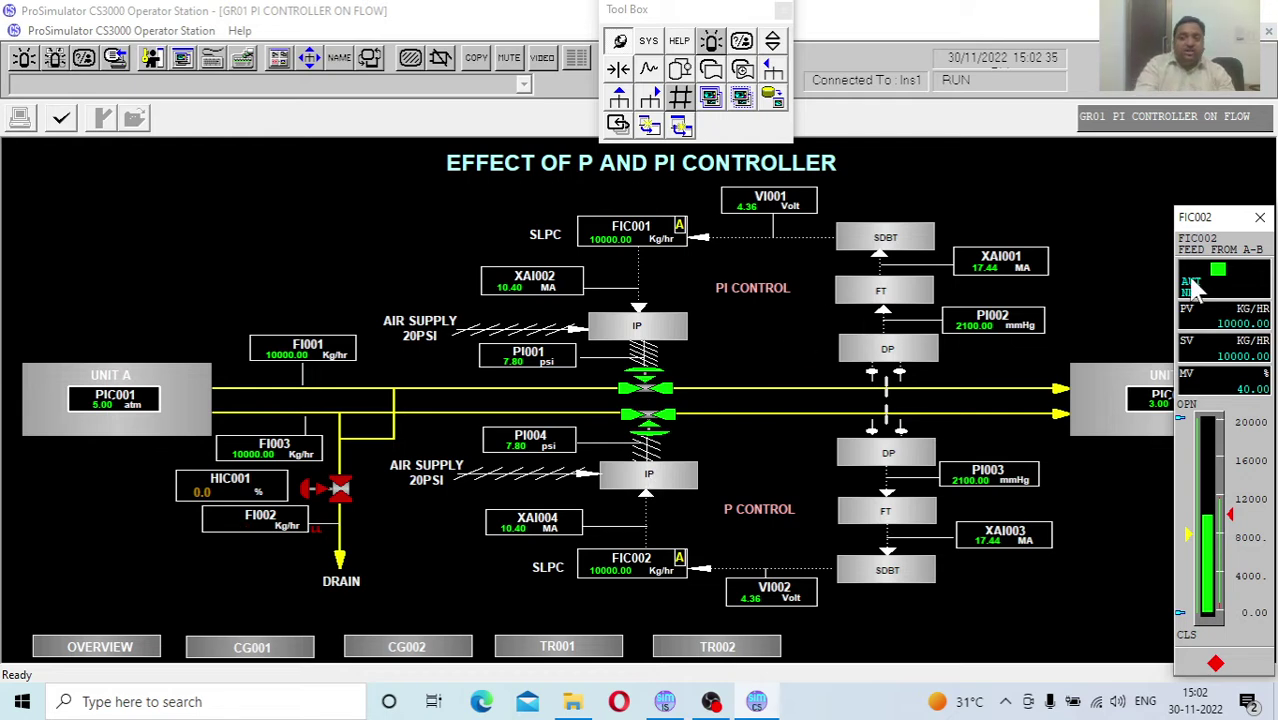
click(1260, 218)
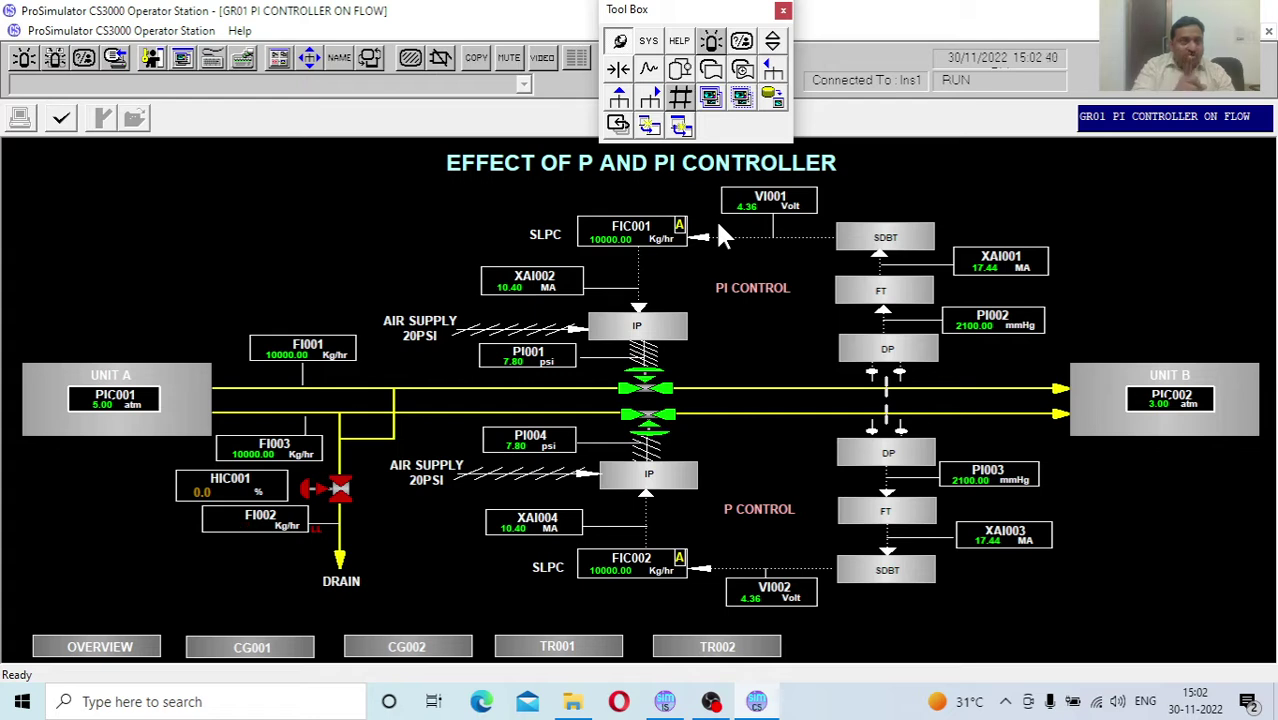
click(616, 240)
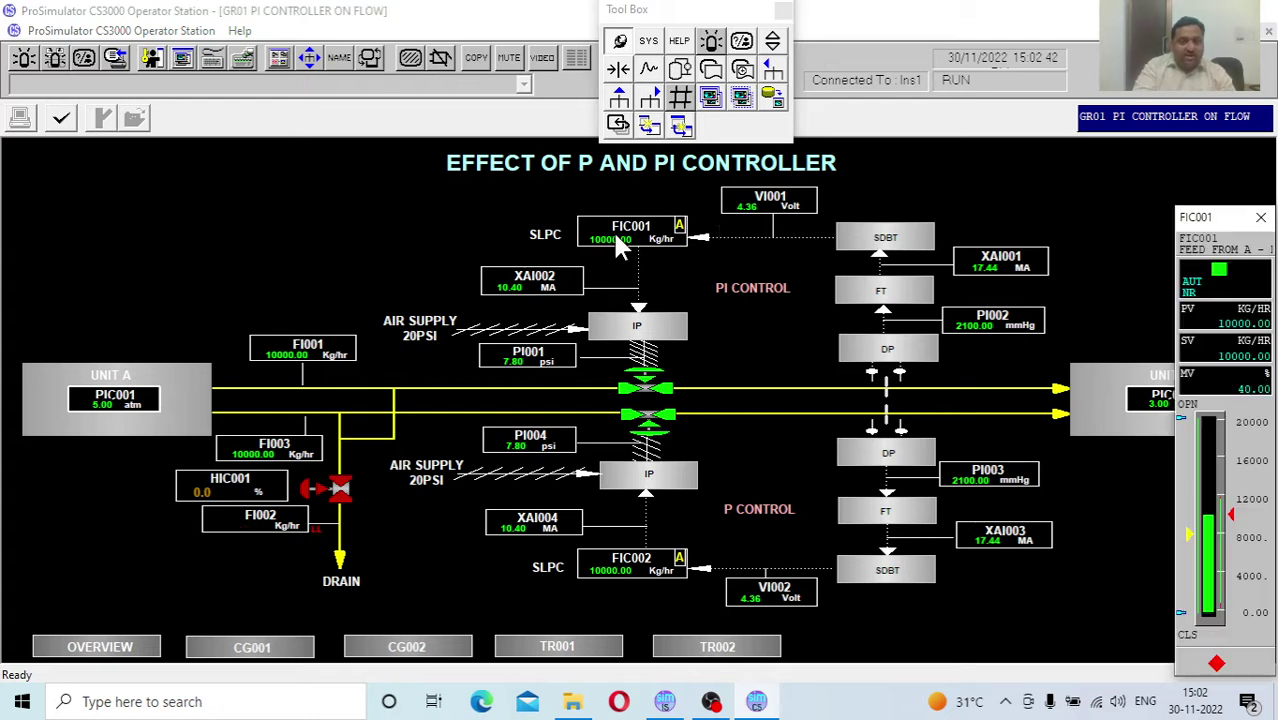
click(641, 565)
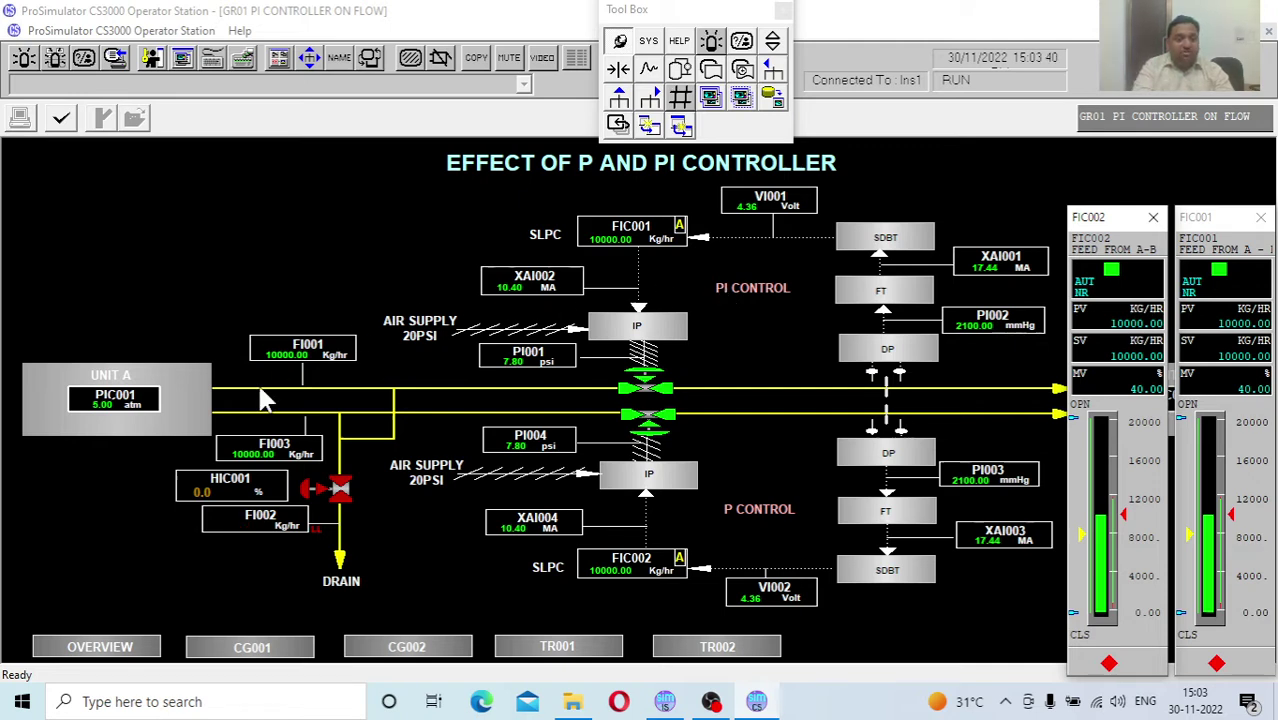
View the manual output entry of drain controller HIC001 without entering a value, and close all open faceplates.
click(262, 492)
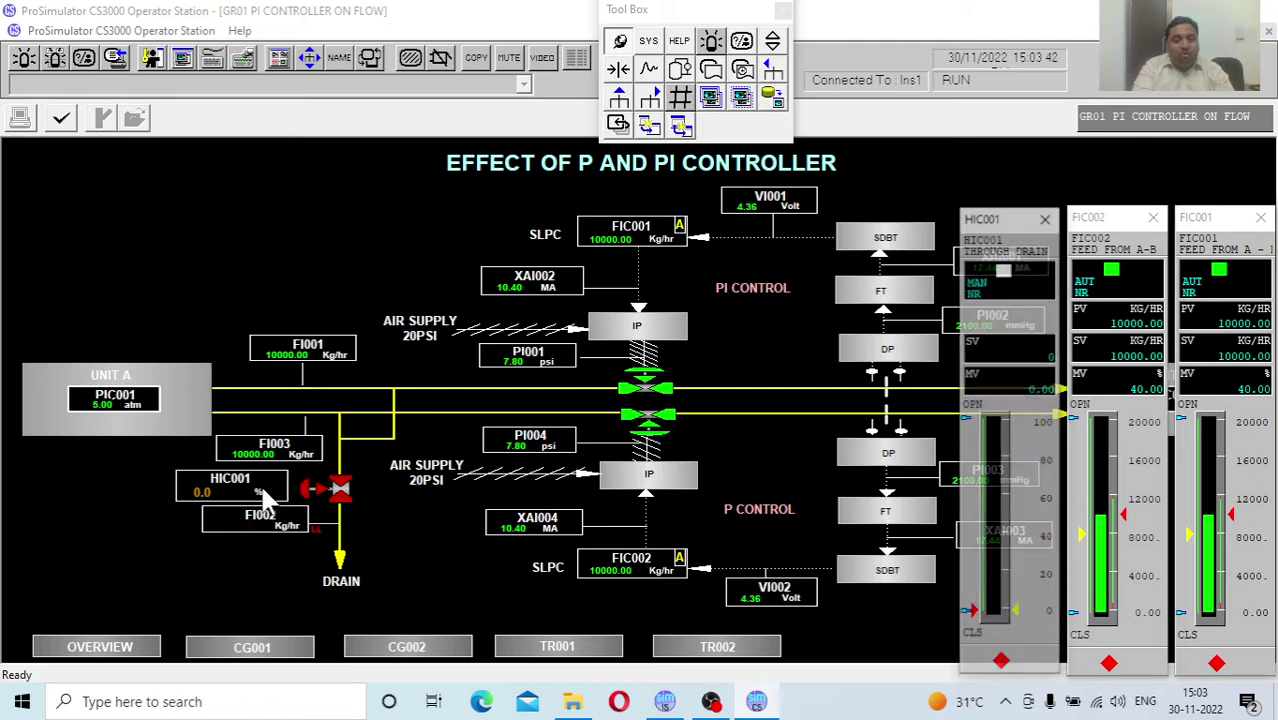
click(1022, 388)
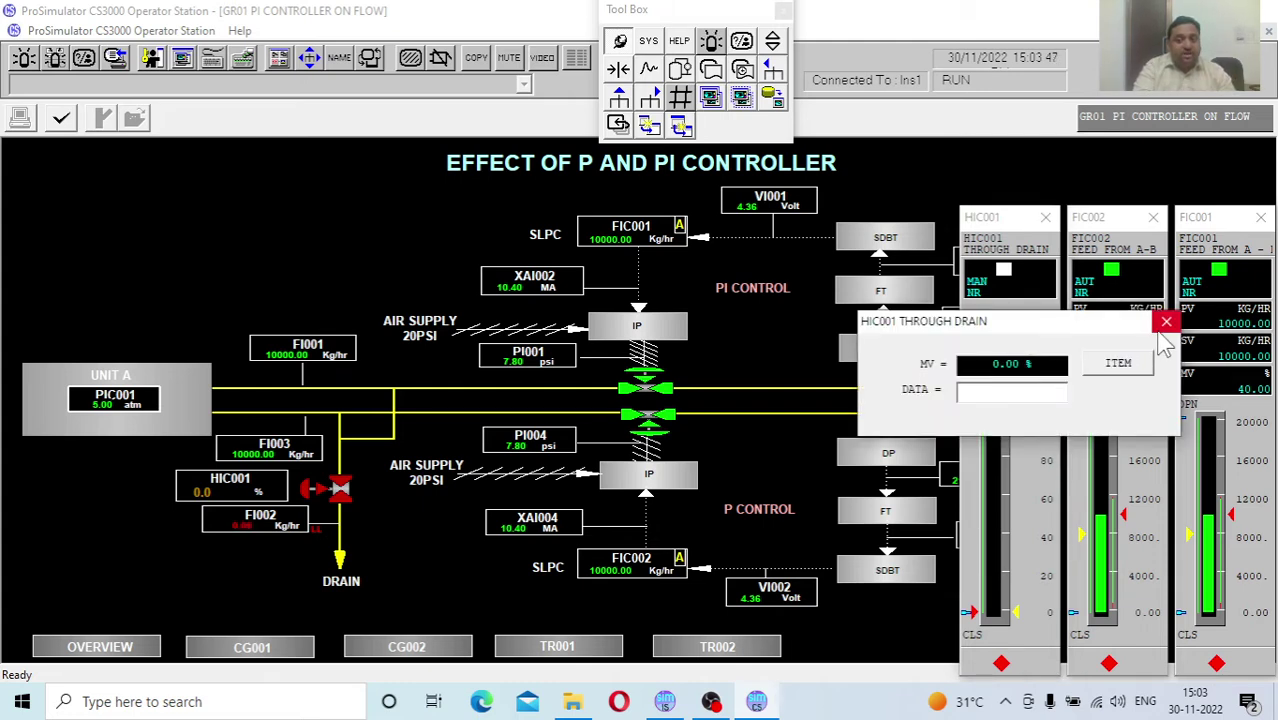
click(1166, 321)
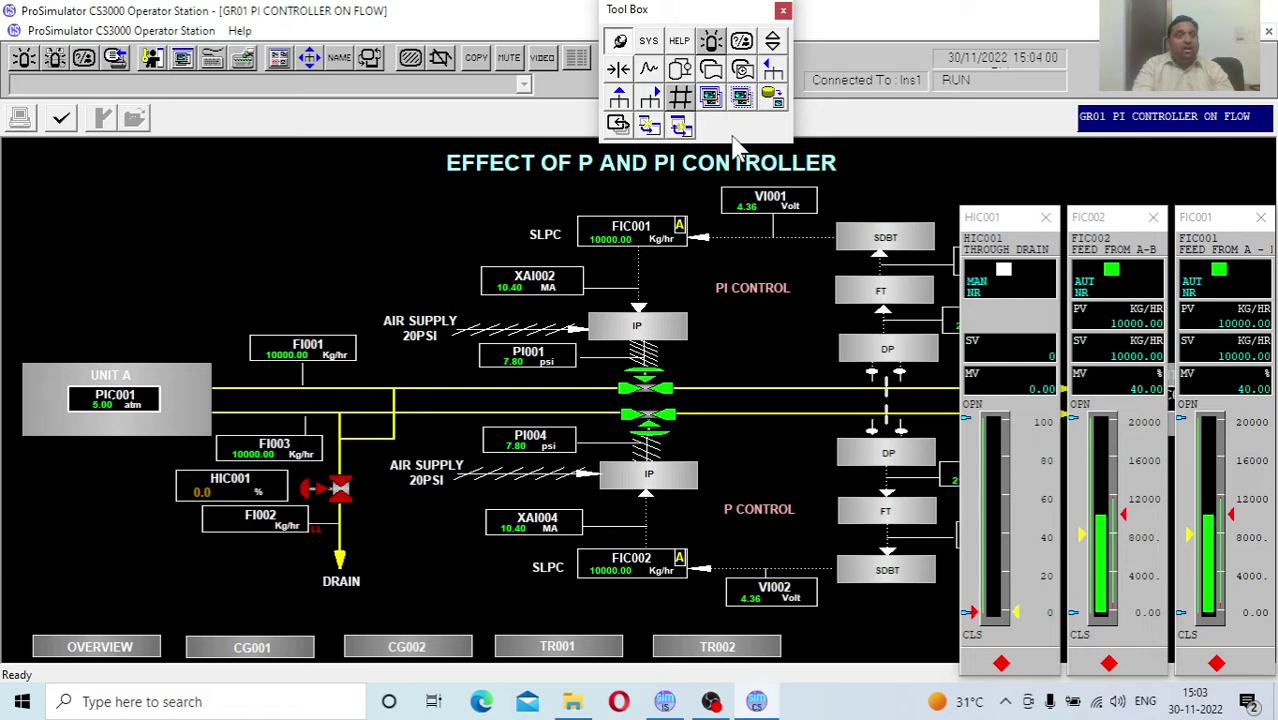
click(1046, 217)
click(1153, 218)
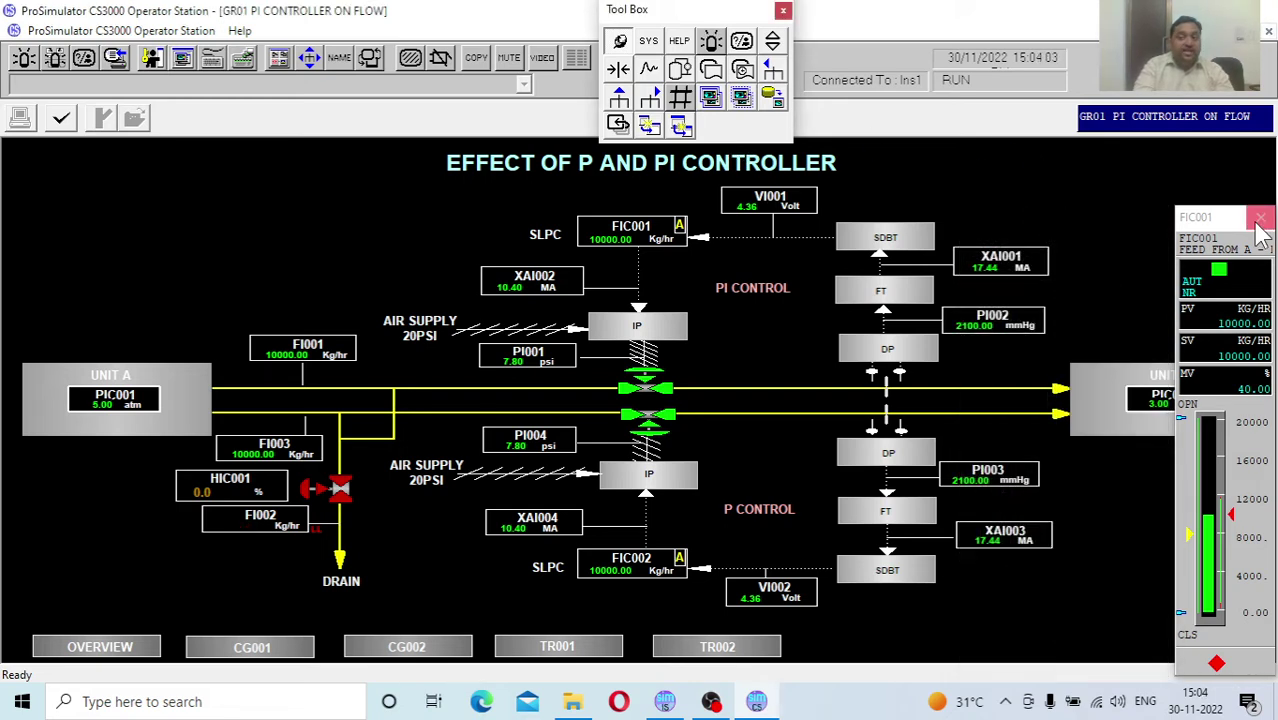
click(1260, 217)
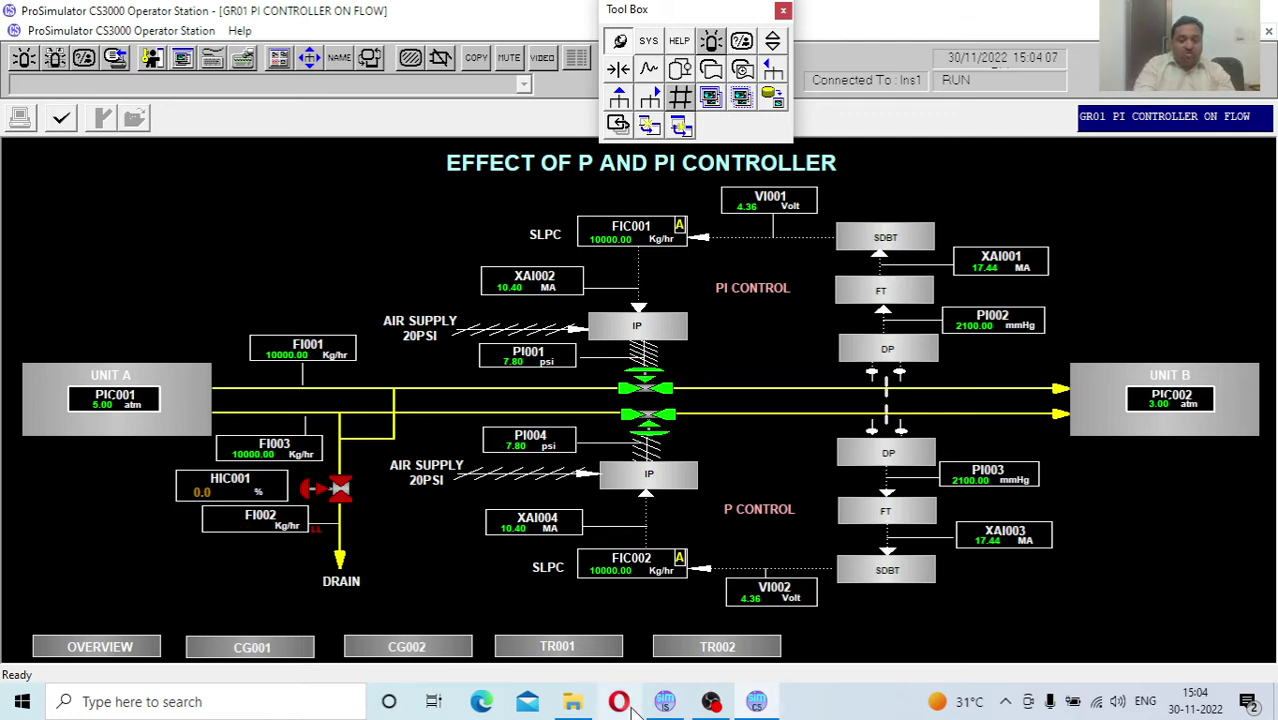
Switch to the ProSimulator Instructor Station and review the tag summary's process values, design values and deviations.
click(666, 702)
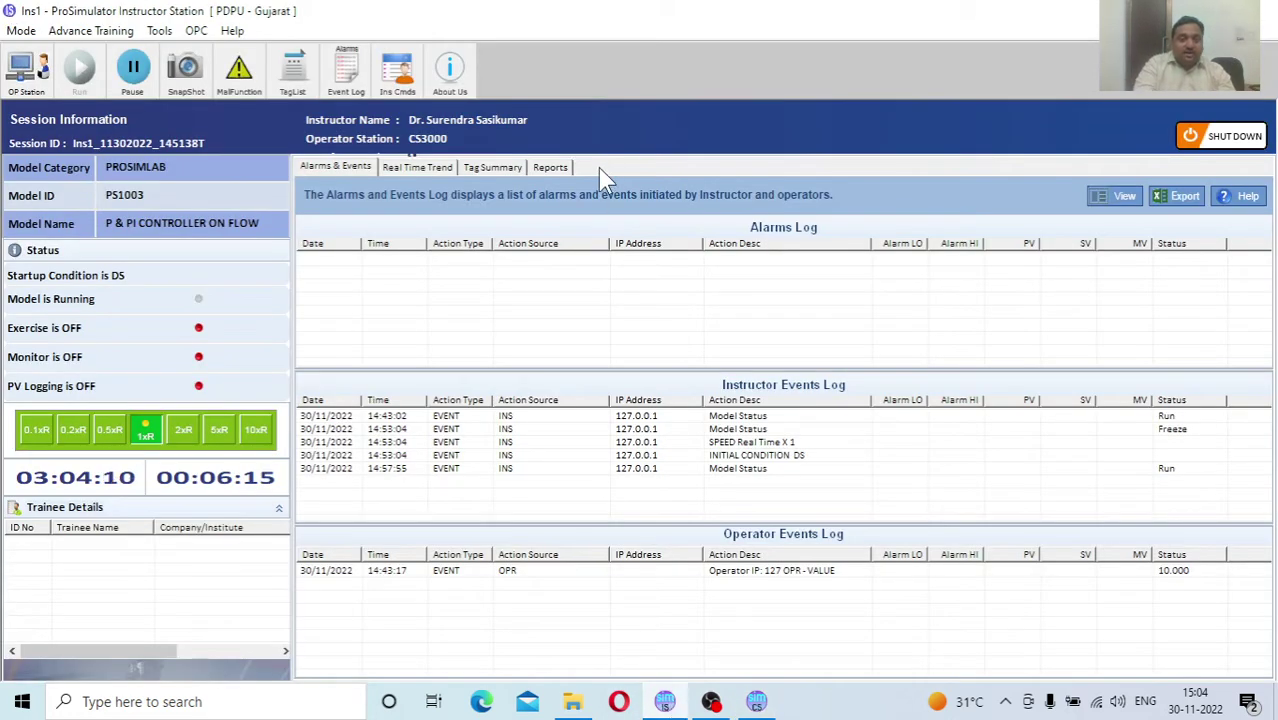
click(494, 168)
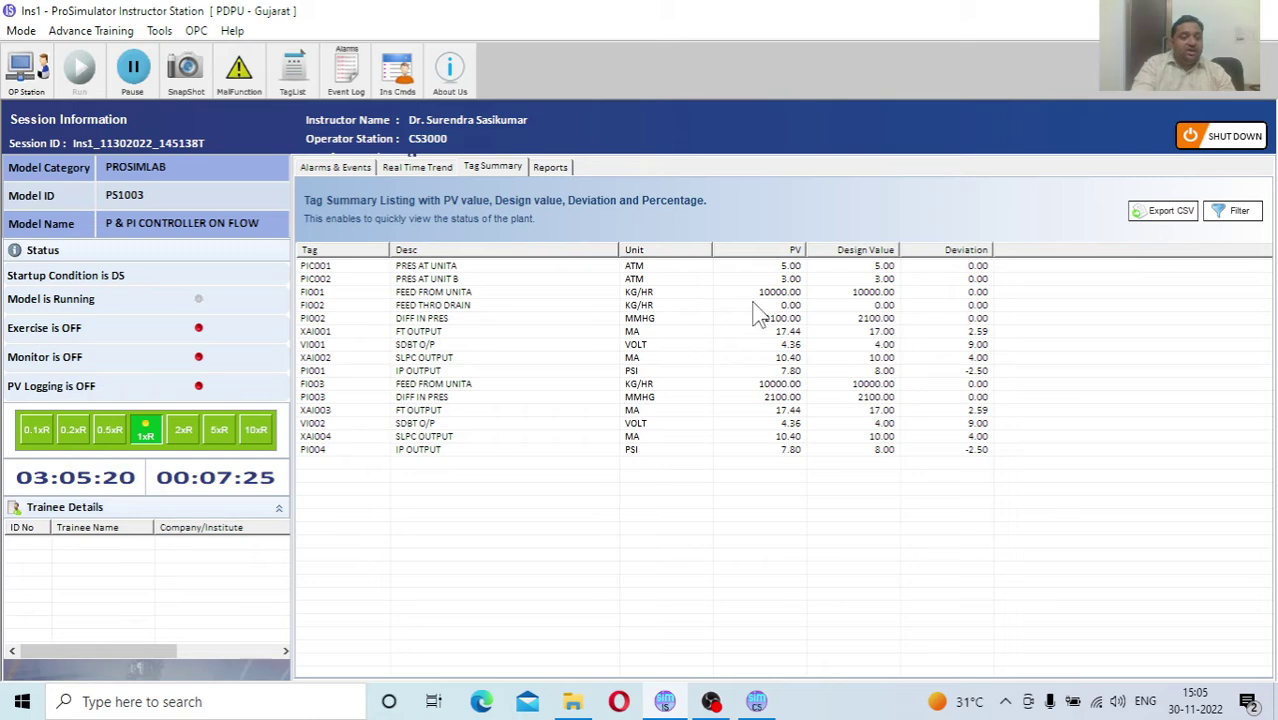
click(711, 701)
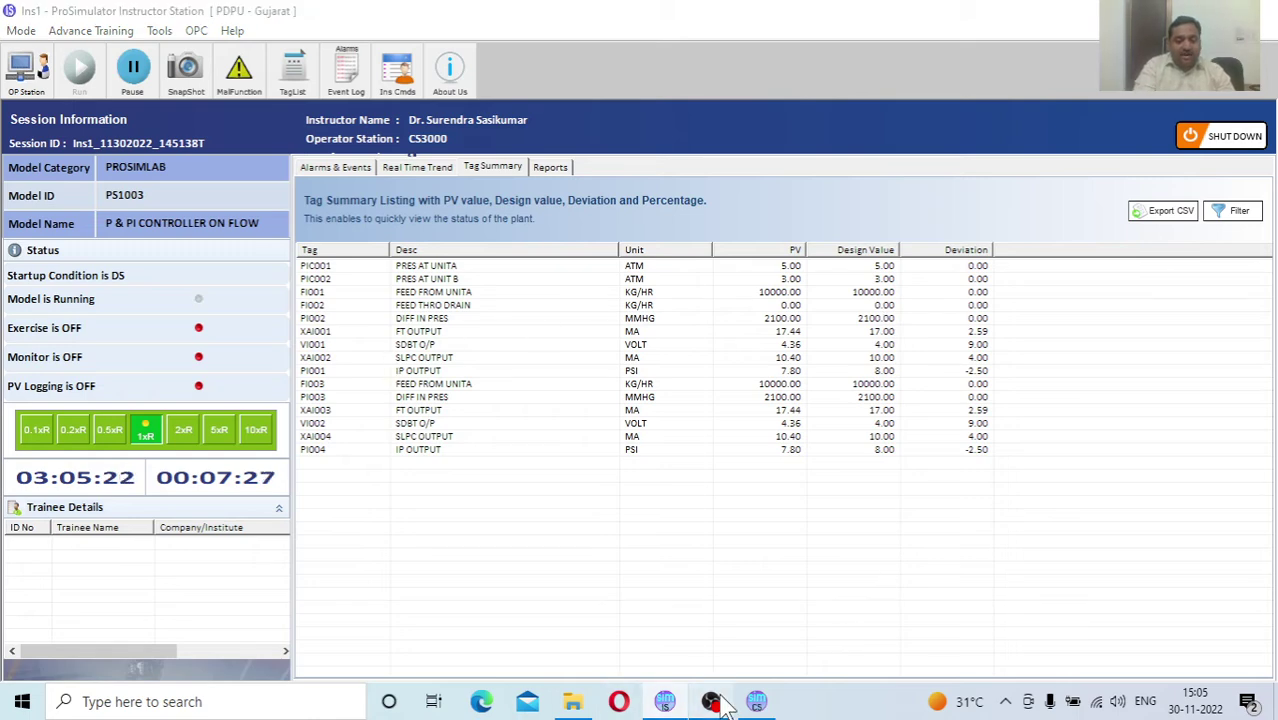
click(666, 702)
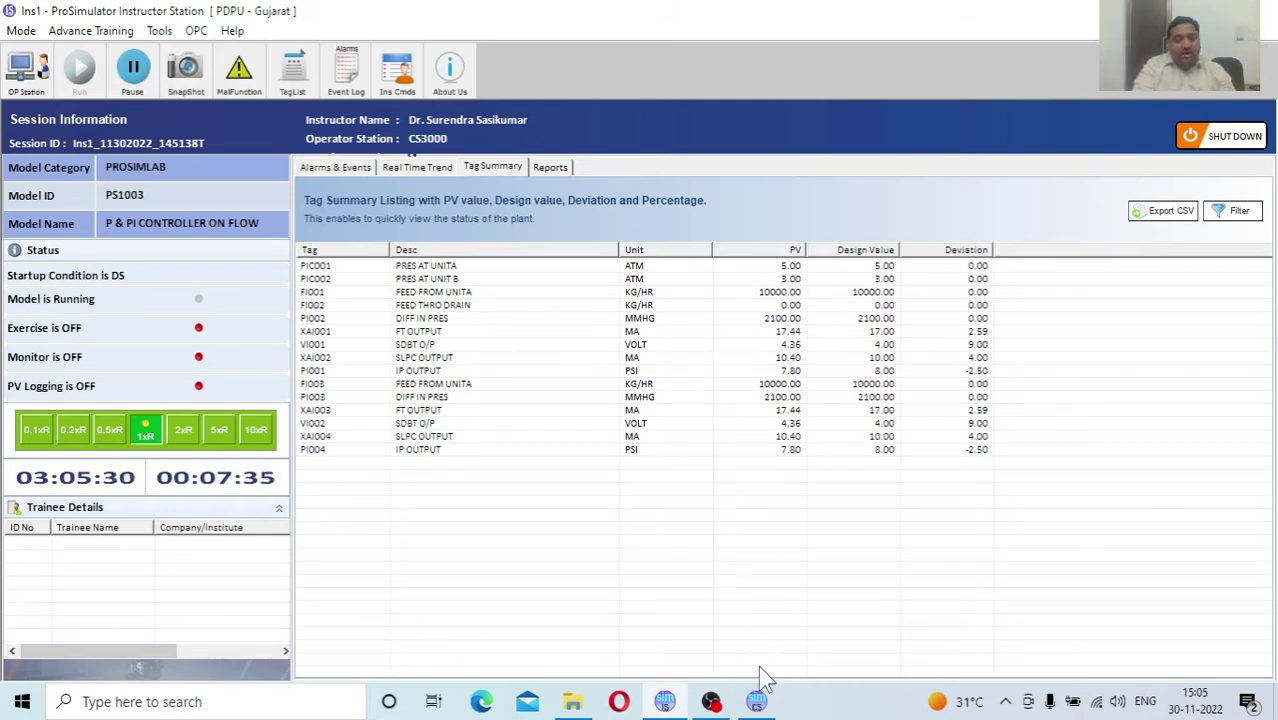
Return to the CS3000 Operator Station and open the faceplates of flow controllers FIC001 and FIC002.
click(756, 701)
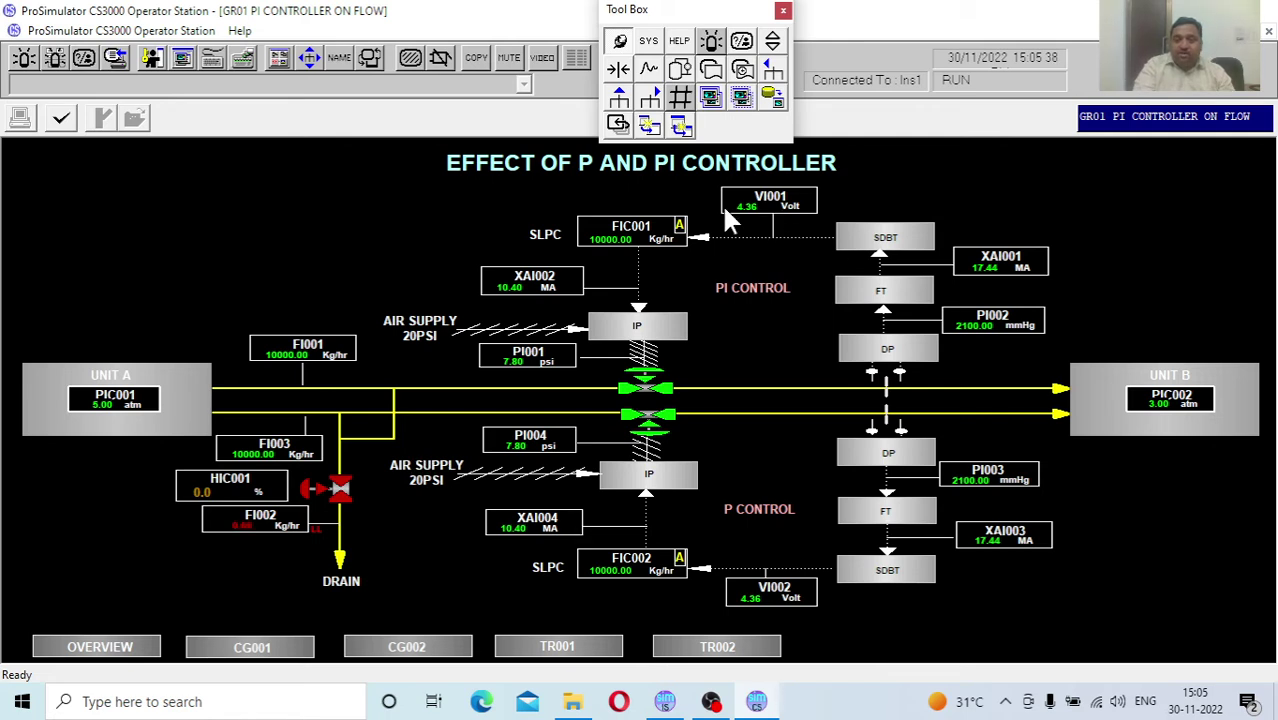
click(645, 232)
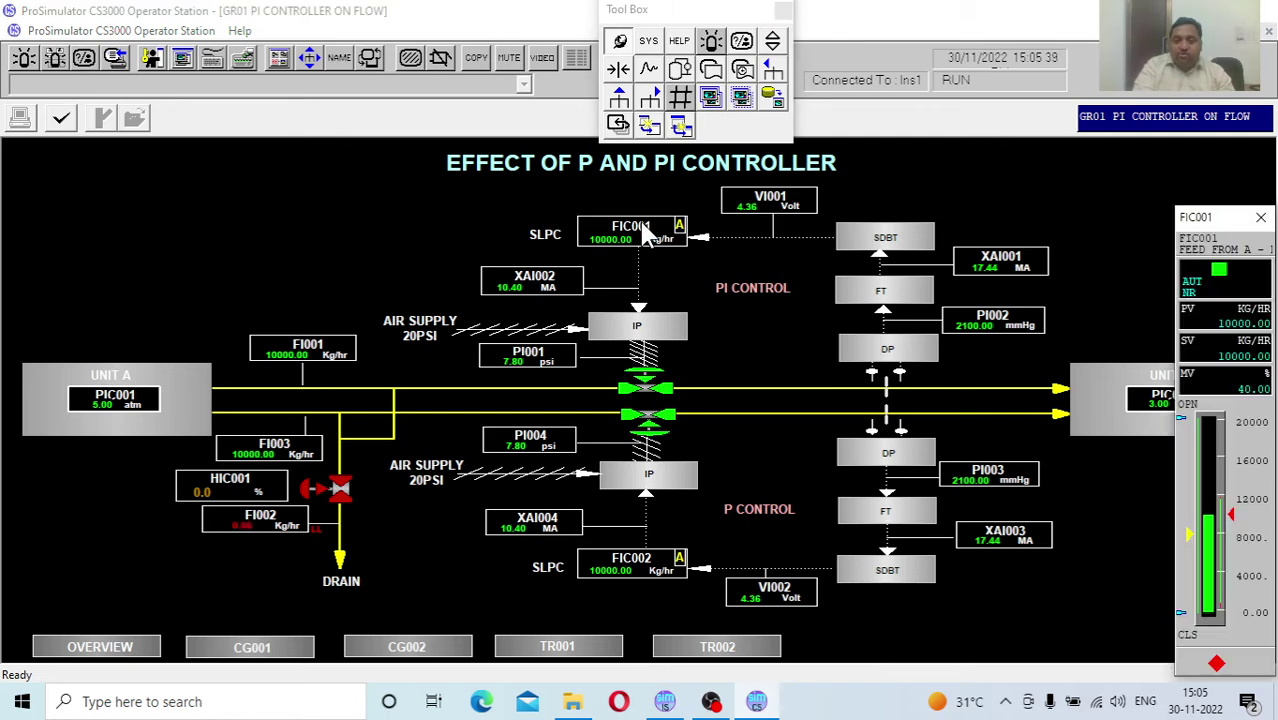
click(632, 557)
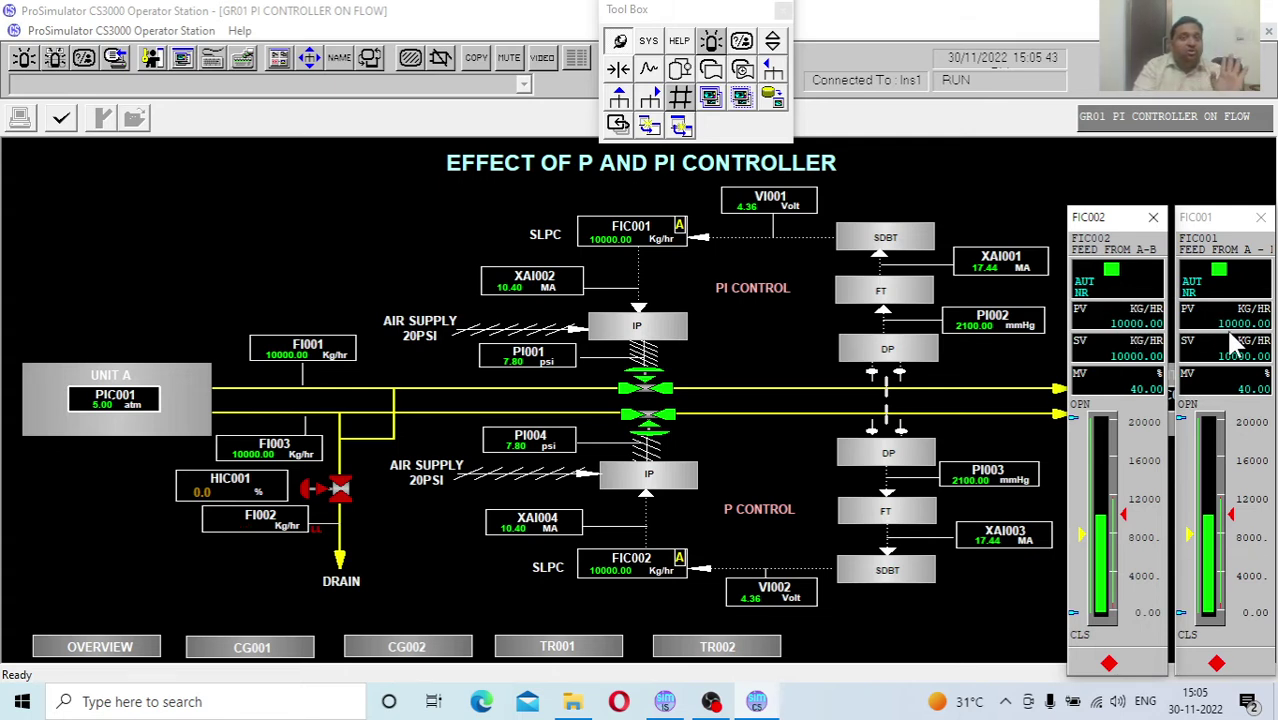
Set the output of drain controller HIC001 to 10% and close its faceplate.
click(254, 478)
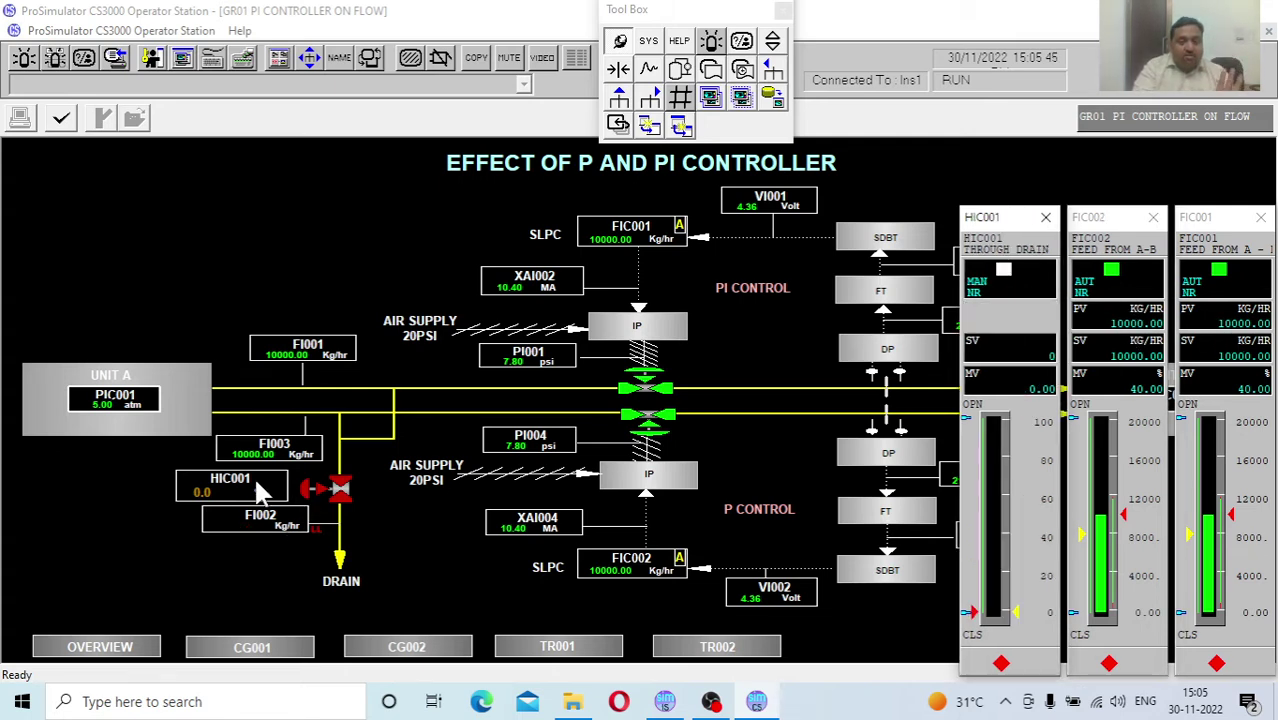
click(1015, 392)
text(10)
key(Return)
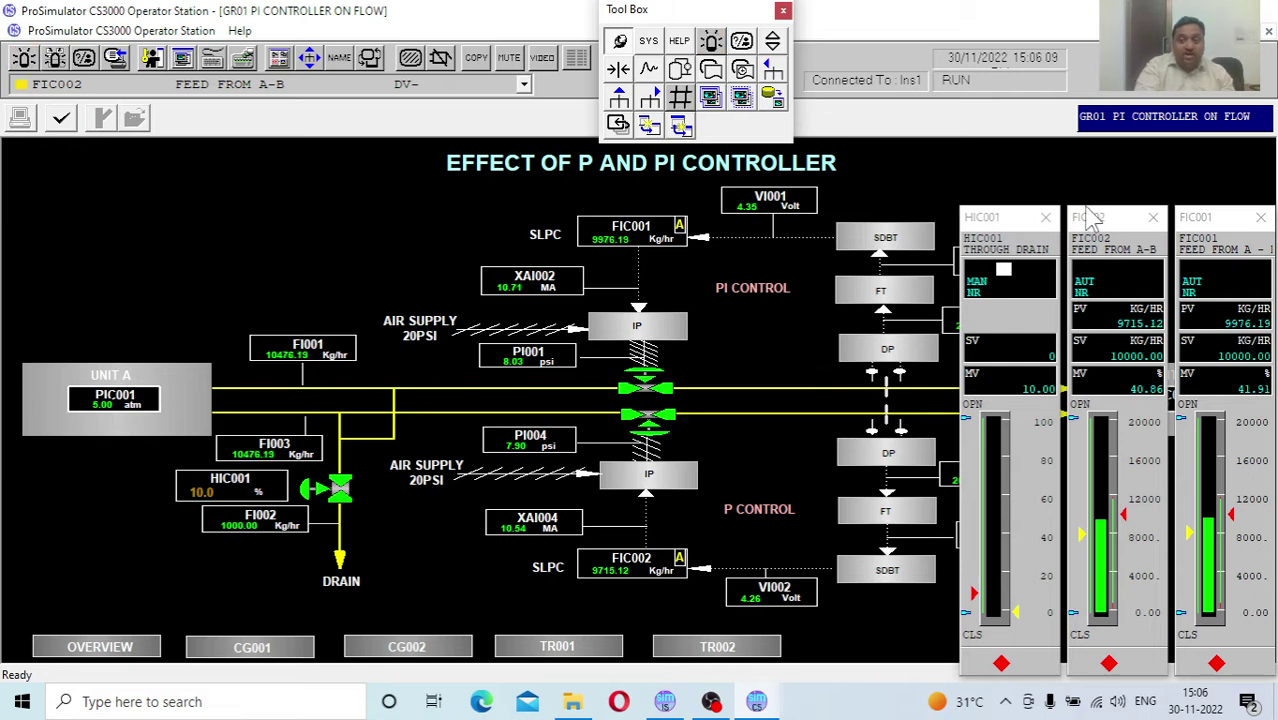
click(1046, 217)
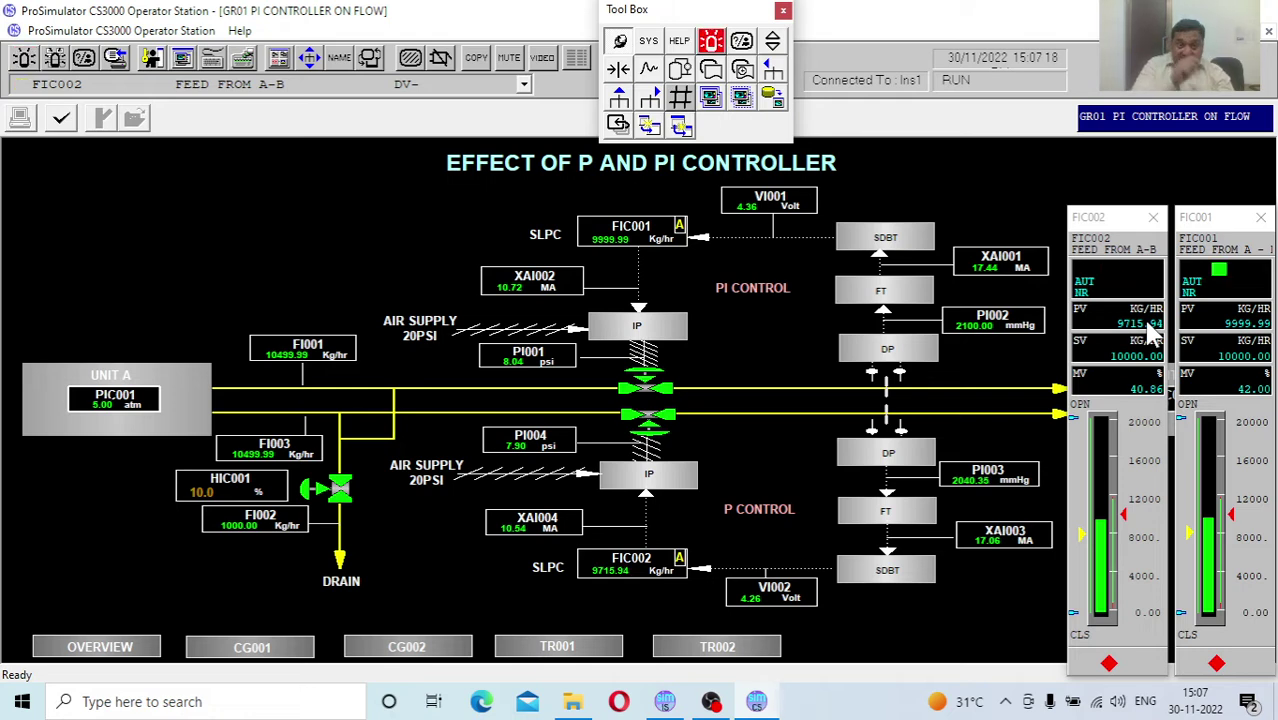
Open the process alarm list, close the tool box covering it, and acknowledge the listed alarms.
click(24, 57)
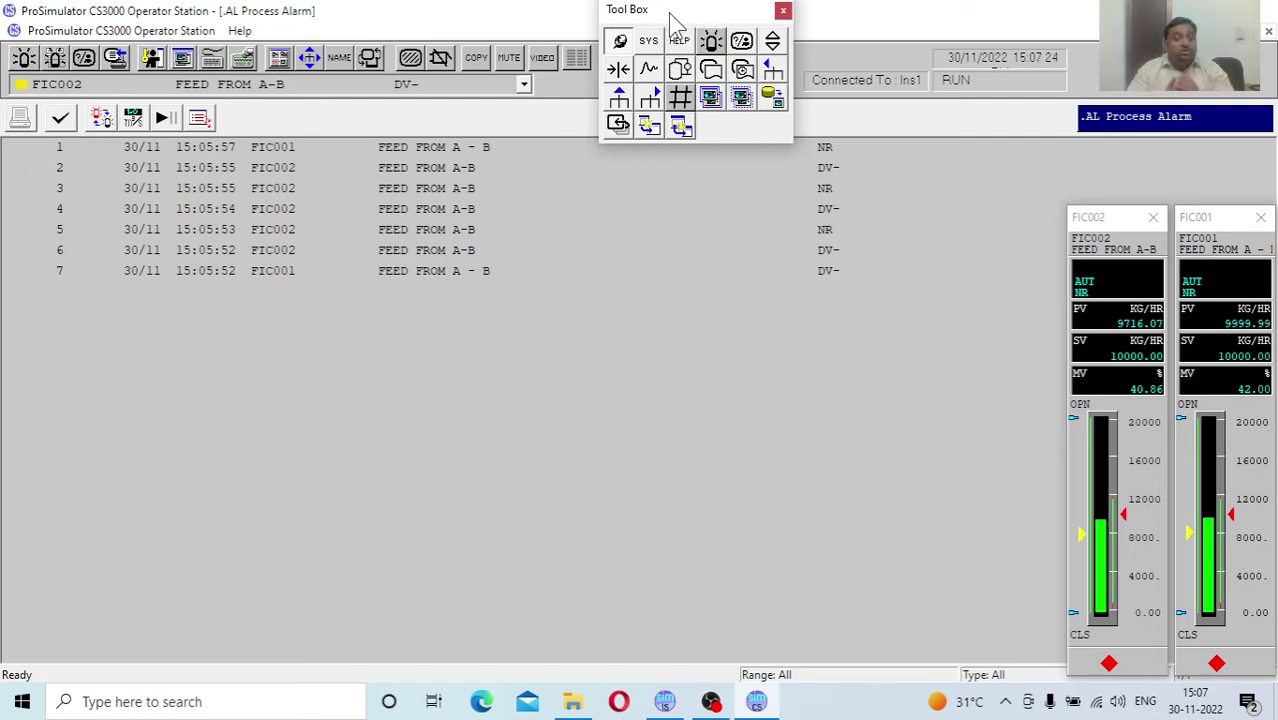
click(783, 10)
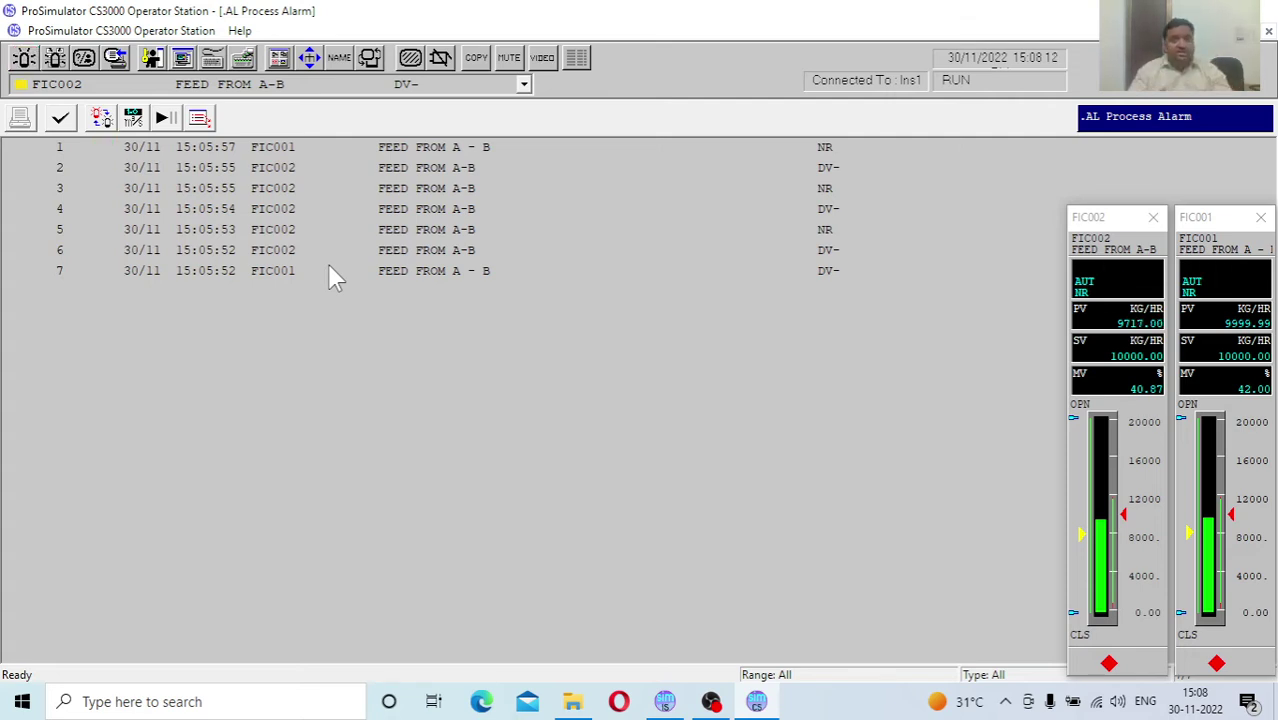
click(73, 129)
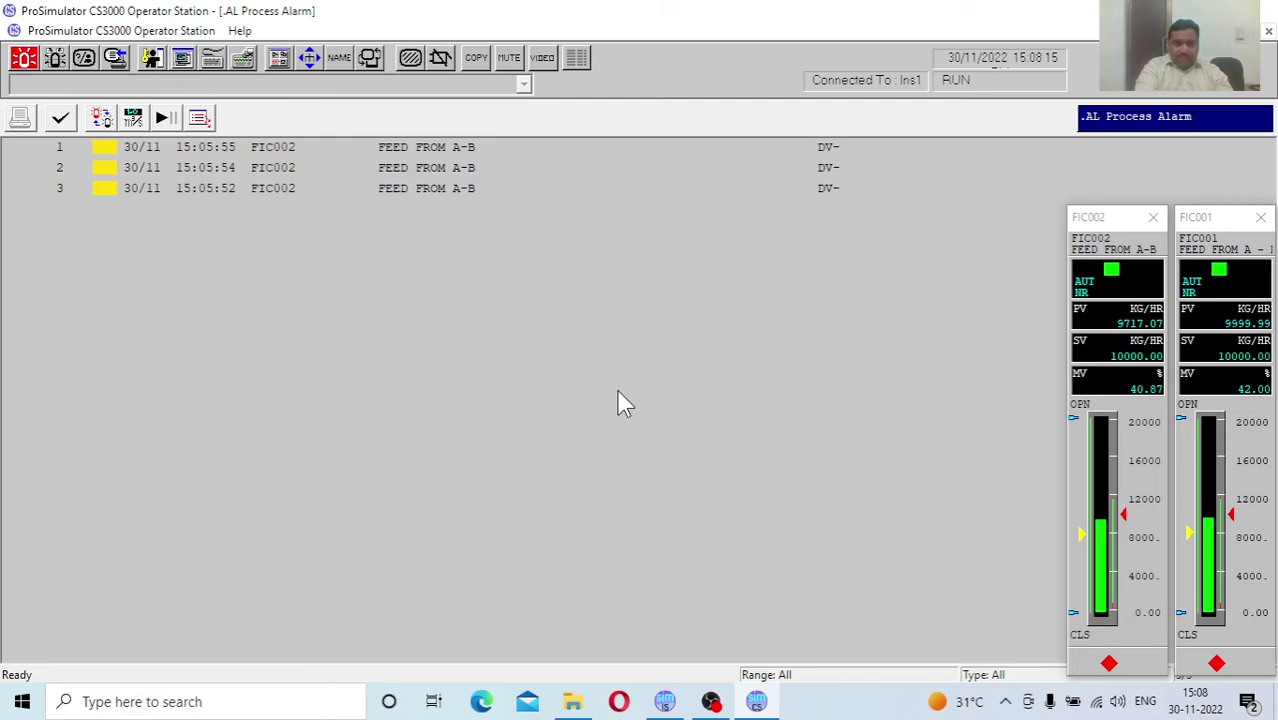
Check the tag summary on the Instructor Station and return to the Operator Station.
click(757, 702)
click(665, 702)
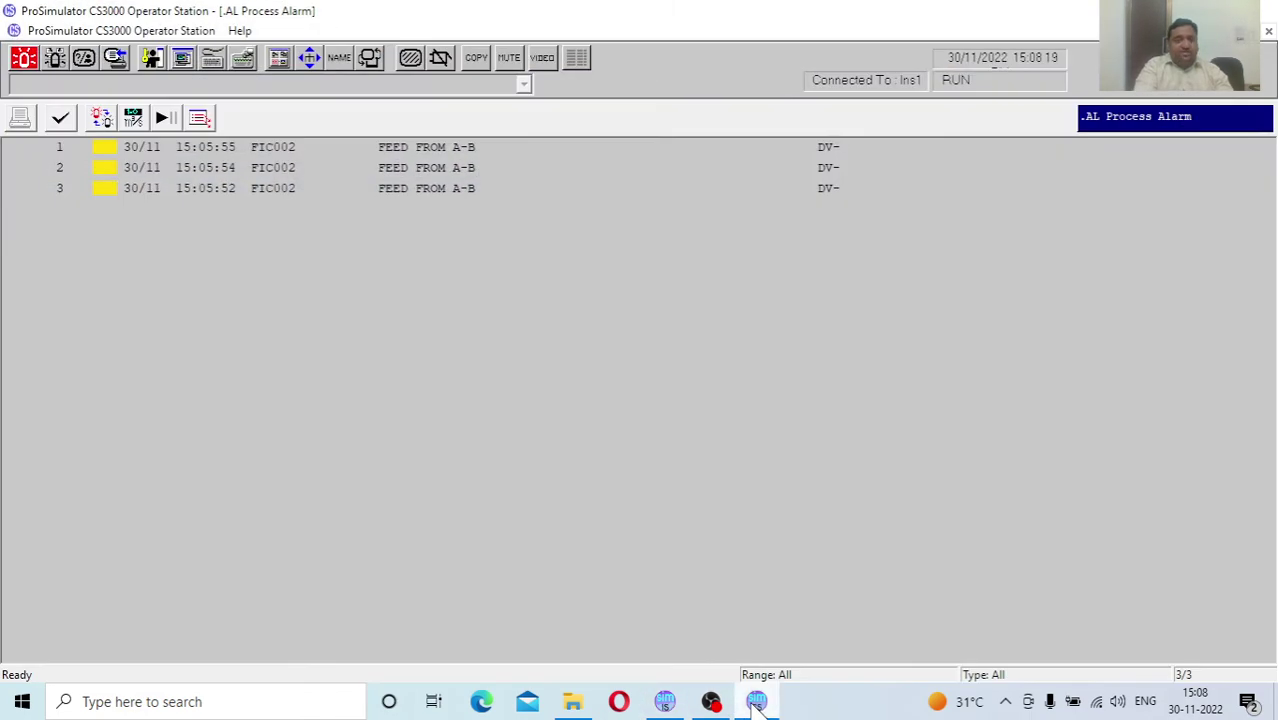
click(665, 702)
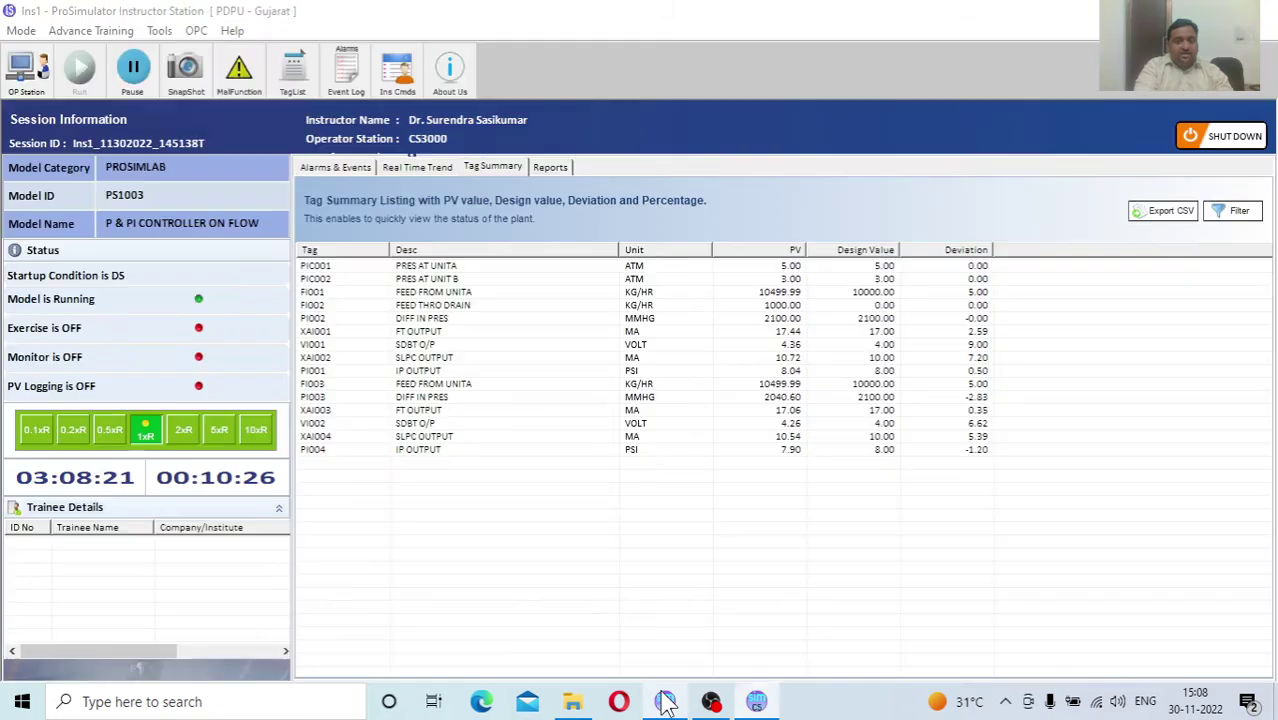
click(757, 703)
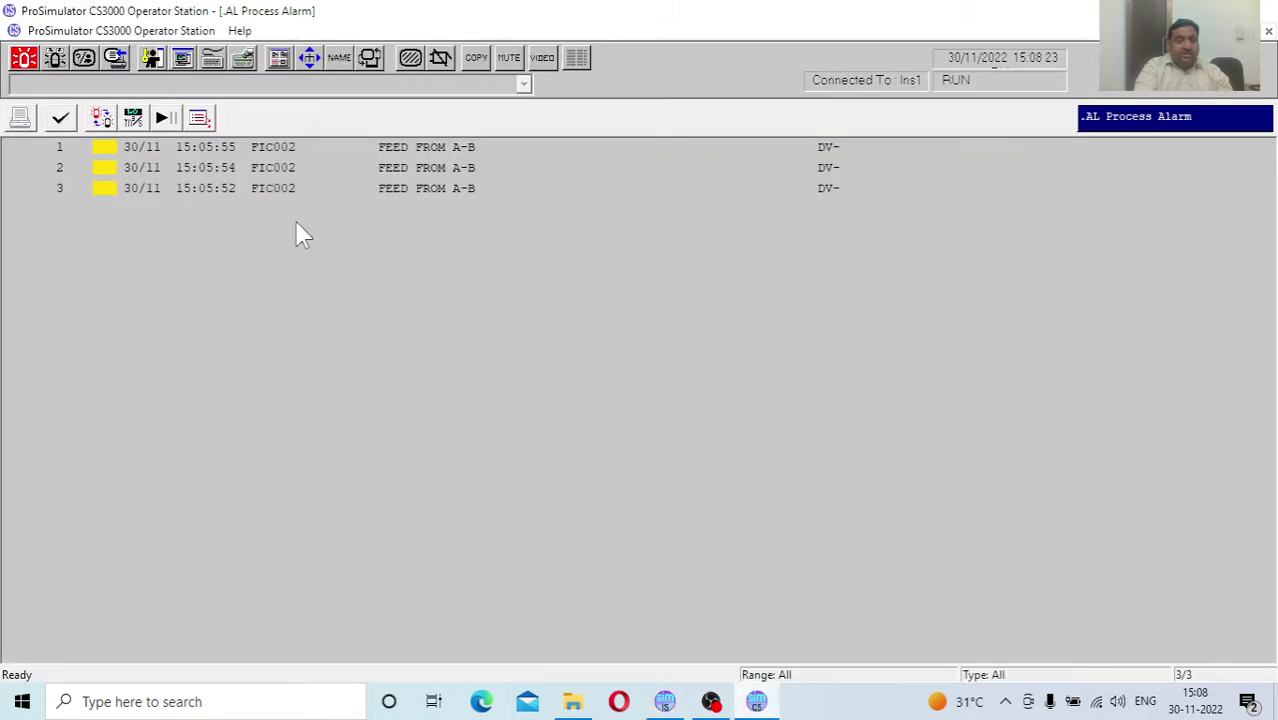
Bring back the tool box and go from the process graphic to the TR001 trend.
click(279, 58)
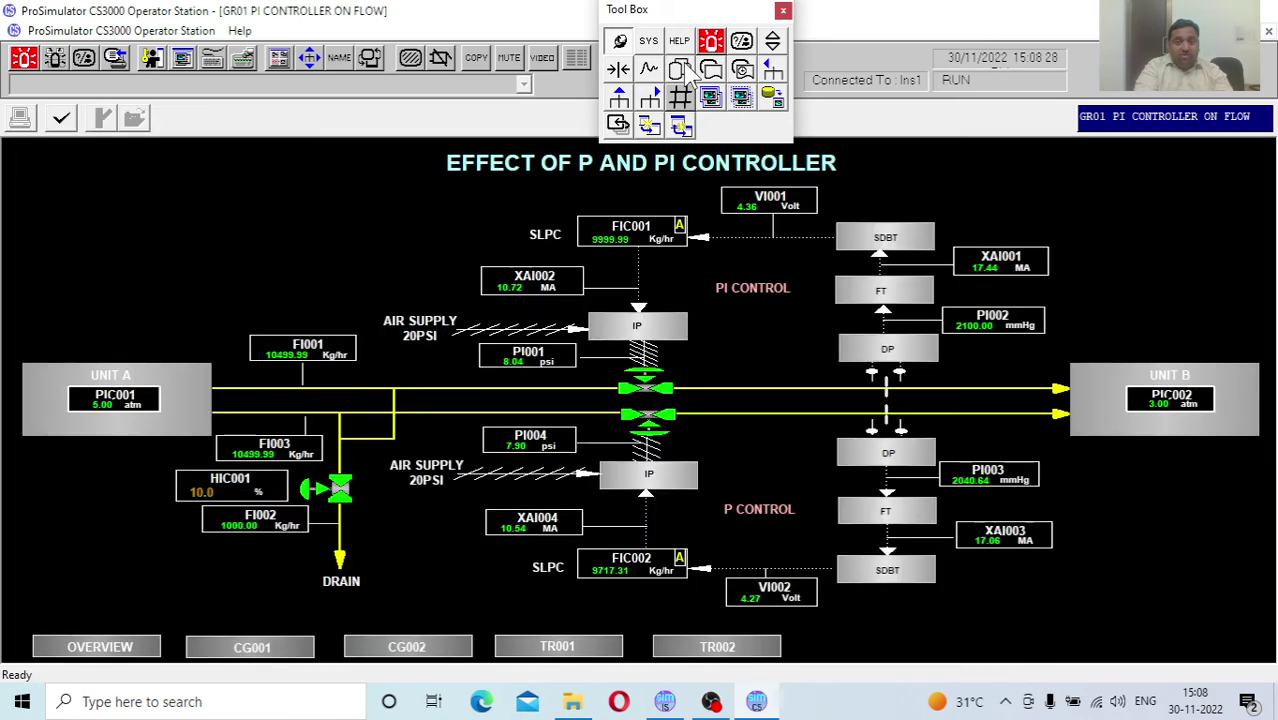
click(680, 69)
click(648, 69)
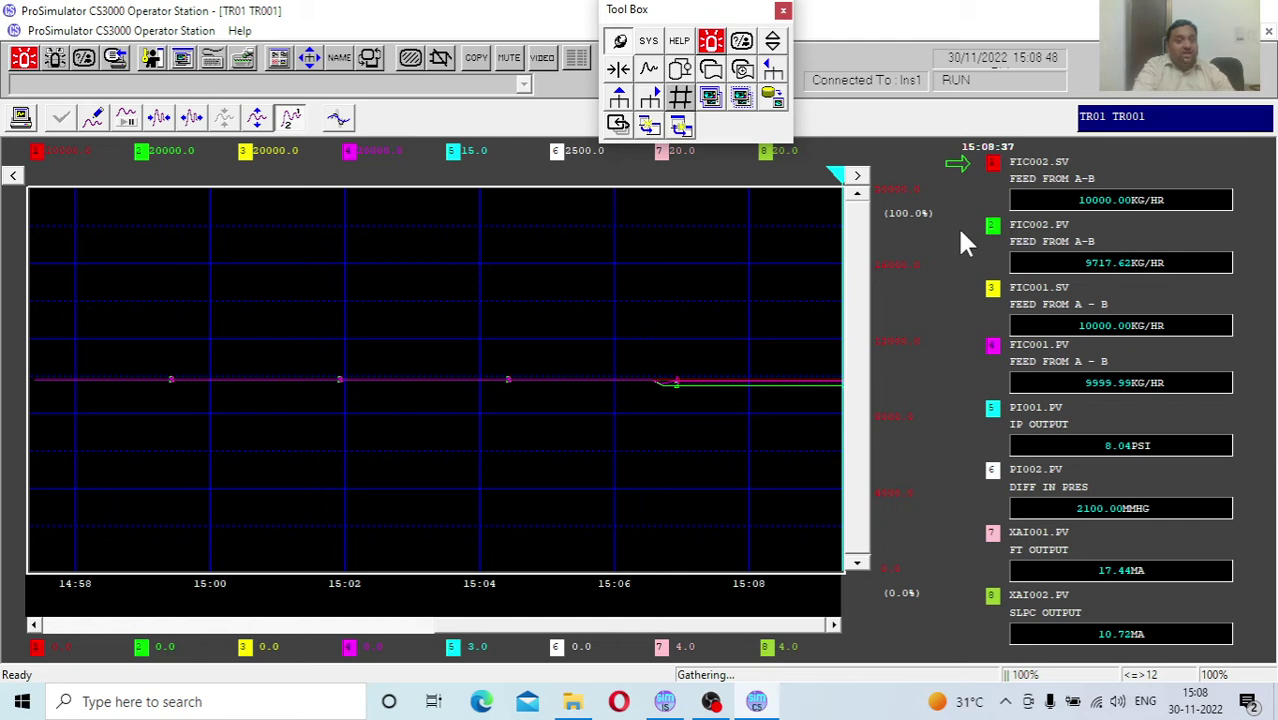
Show only the FIC001.SV and FIC001.PV pens on the TR001 trend and place the time cursor near the newest data.
click(92, 118)
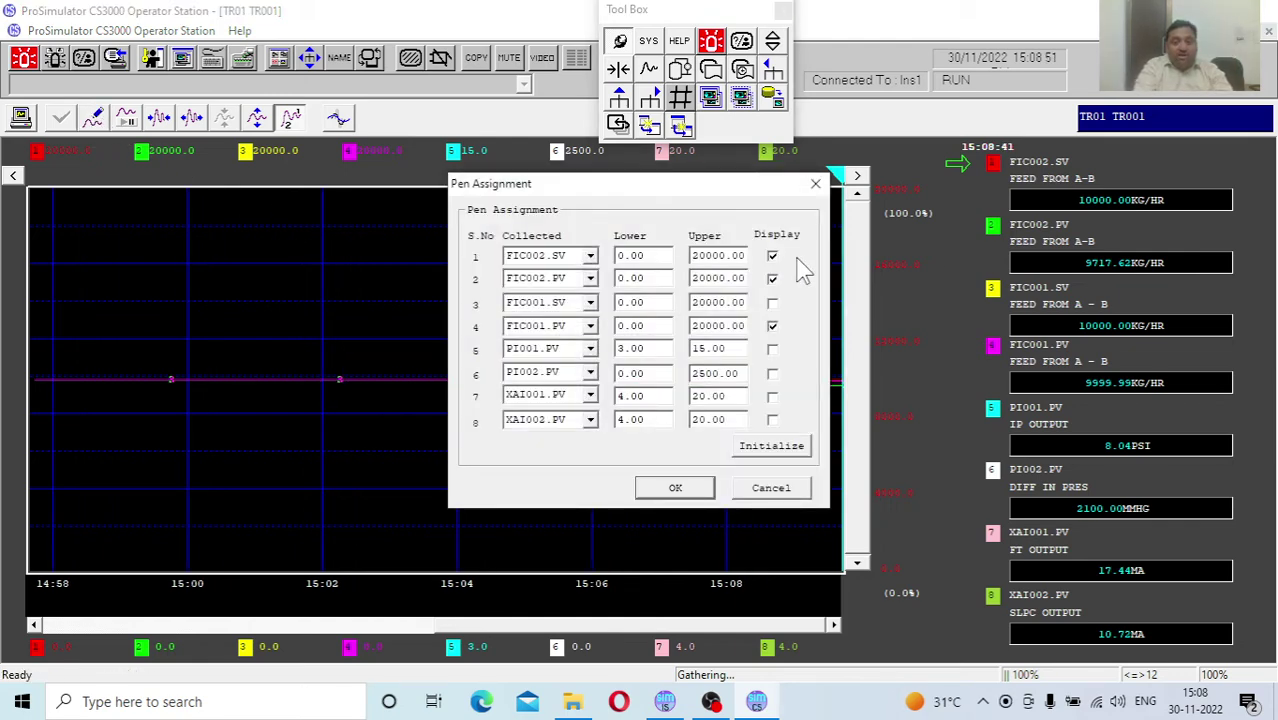
click(772, 305)
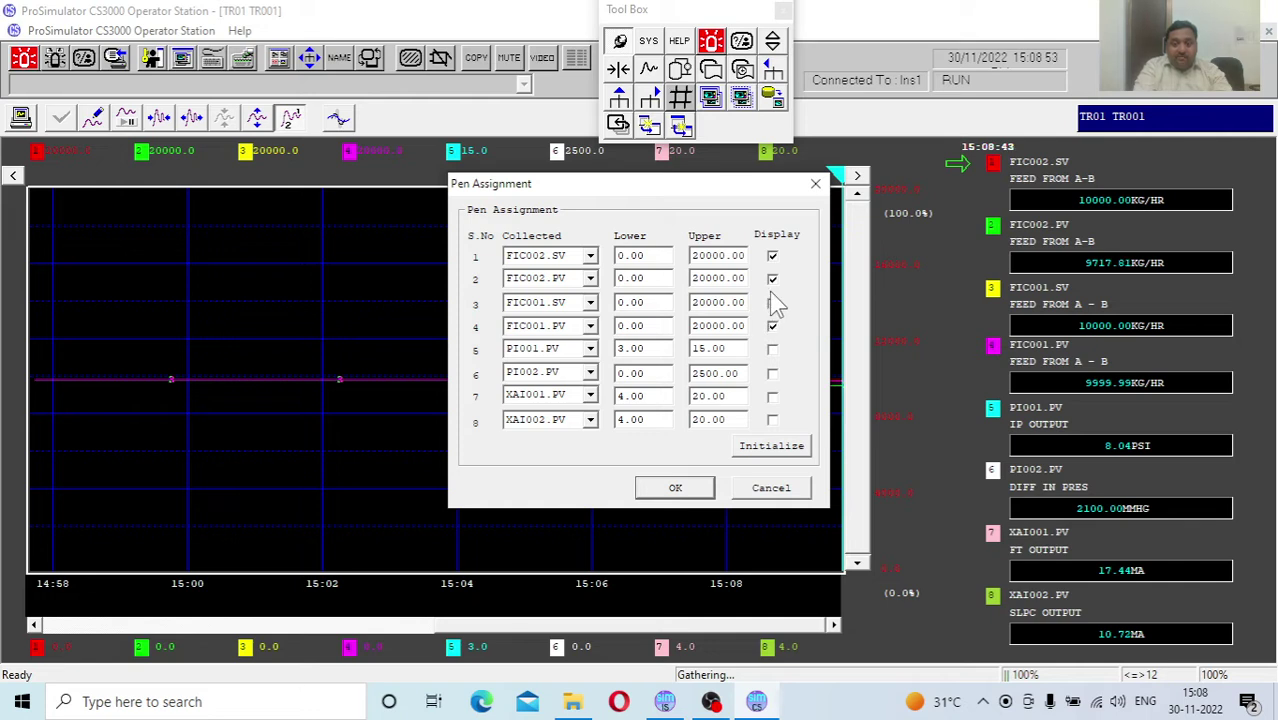
click(772, 279)
click(773, 257)
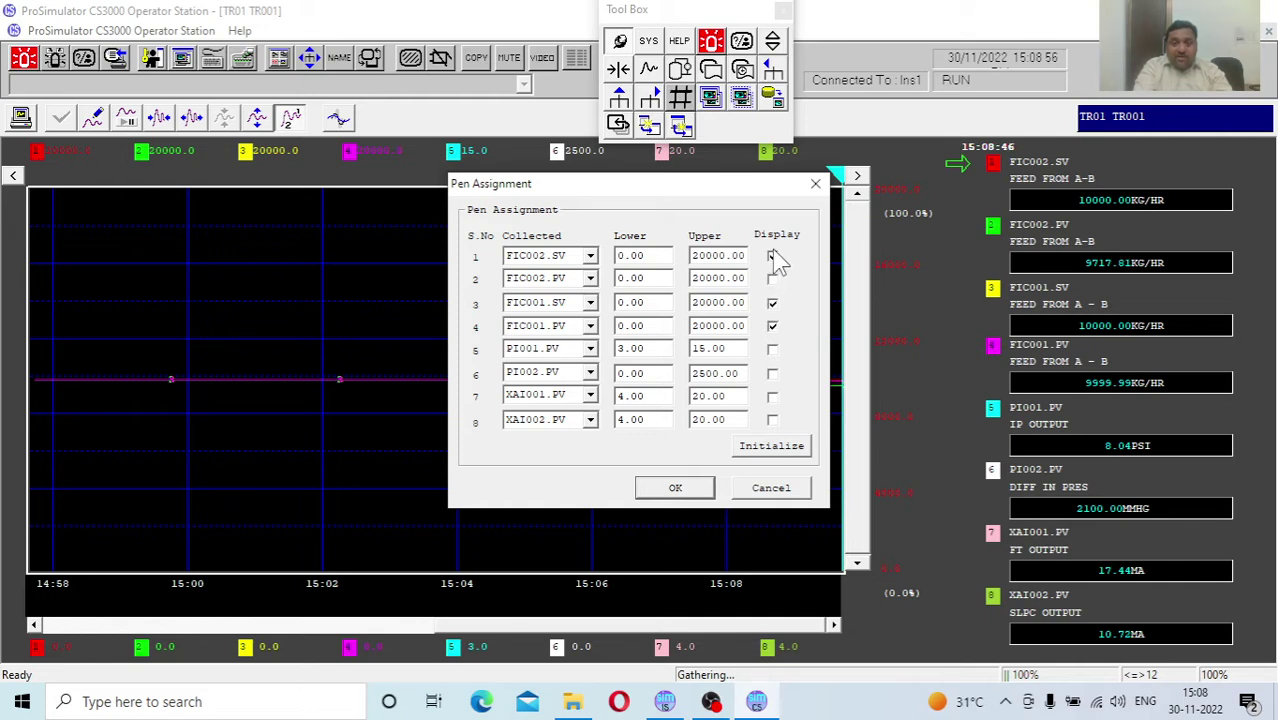
click(676, 489)
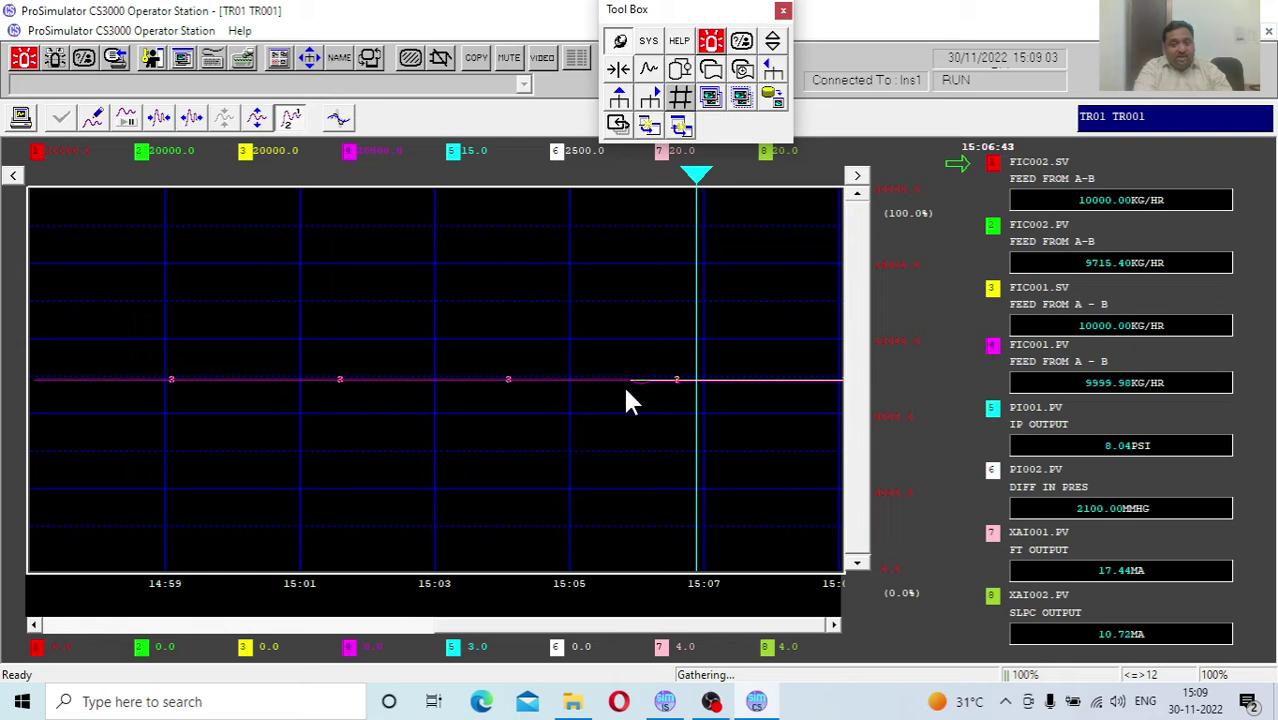
click(830, 192)
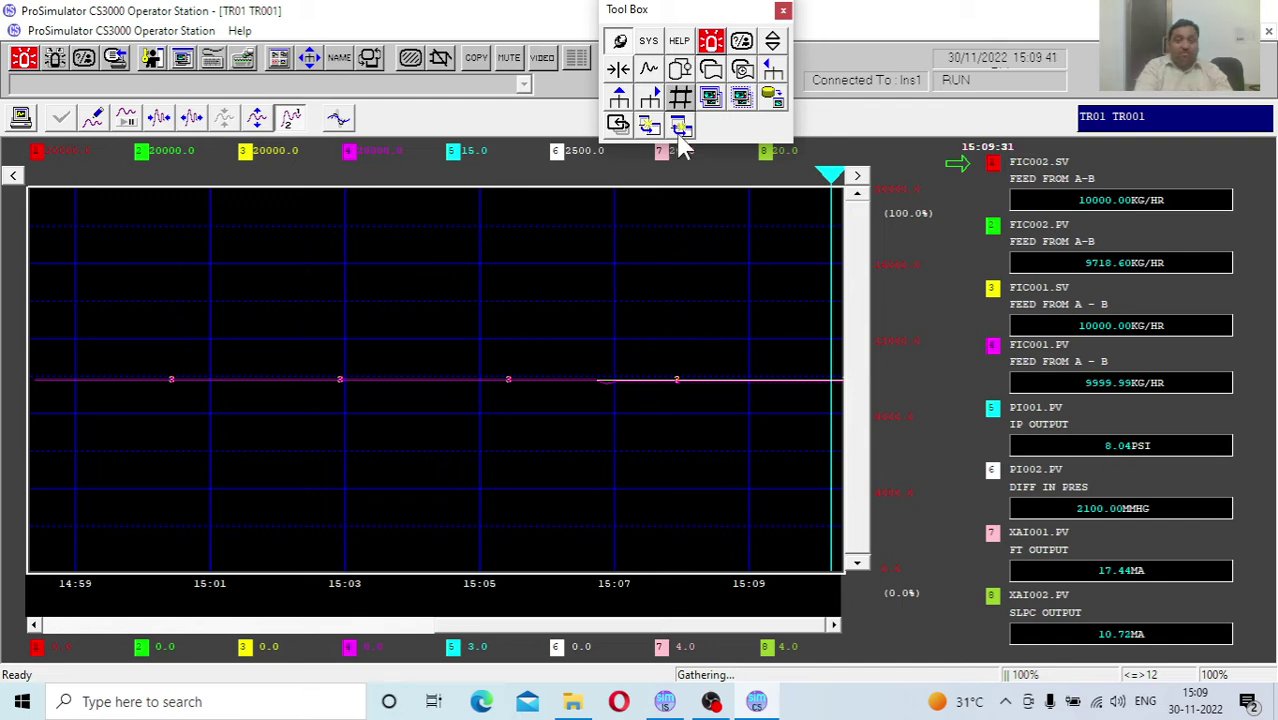
Return to the GR01 process graphic and open the FIC001 and FIC002 faceplates to compare both controllers' responses.
click(686, 76)
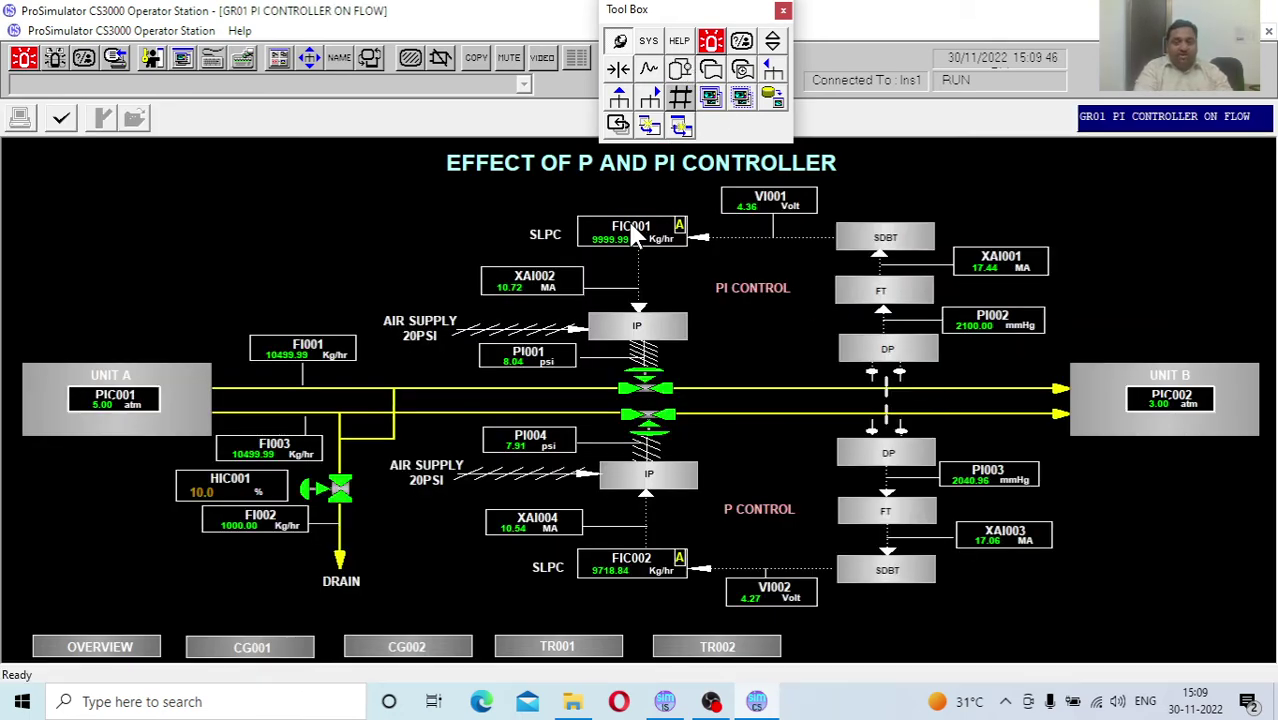
click(631, 229)
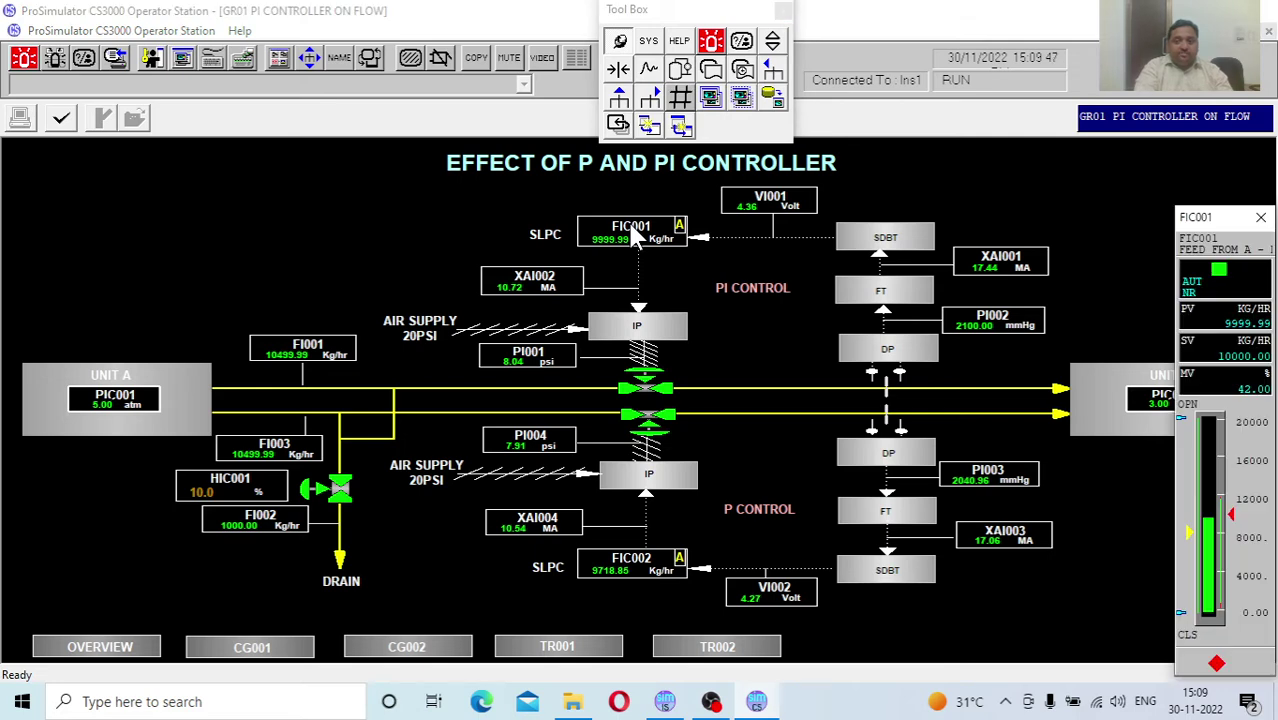
click(631, 566)
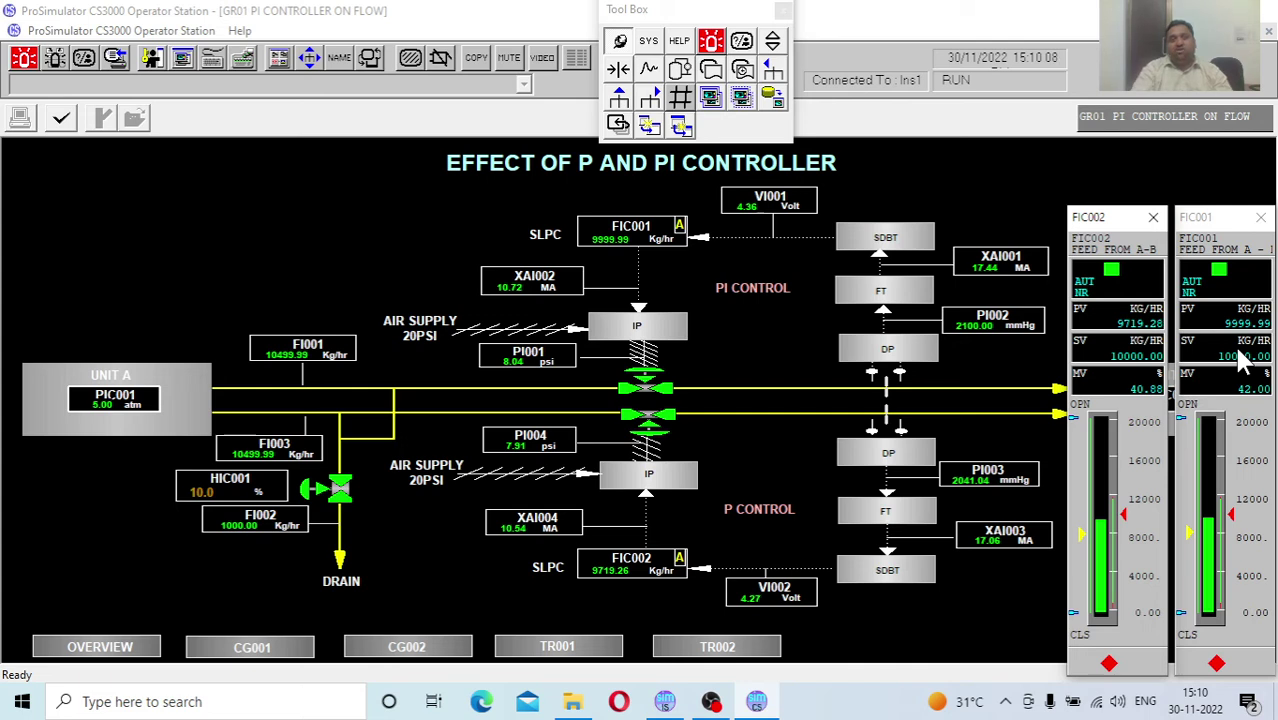
Set the setpoints (SV) of both FIC002 and FIC001 to 8000 KG/HR from their faceplates.
click(1085, 350)
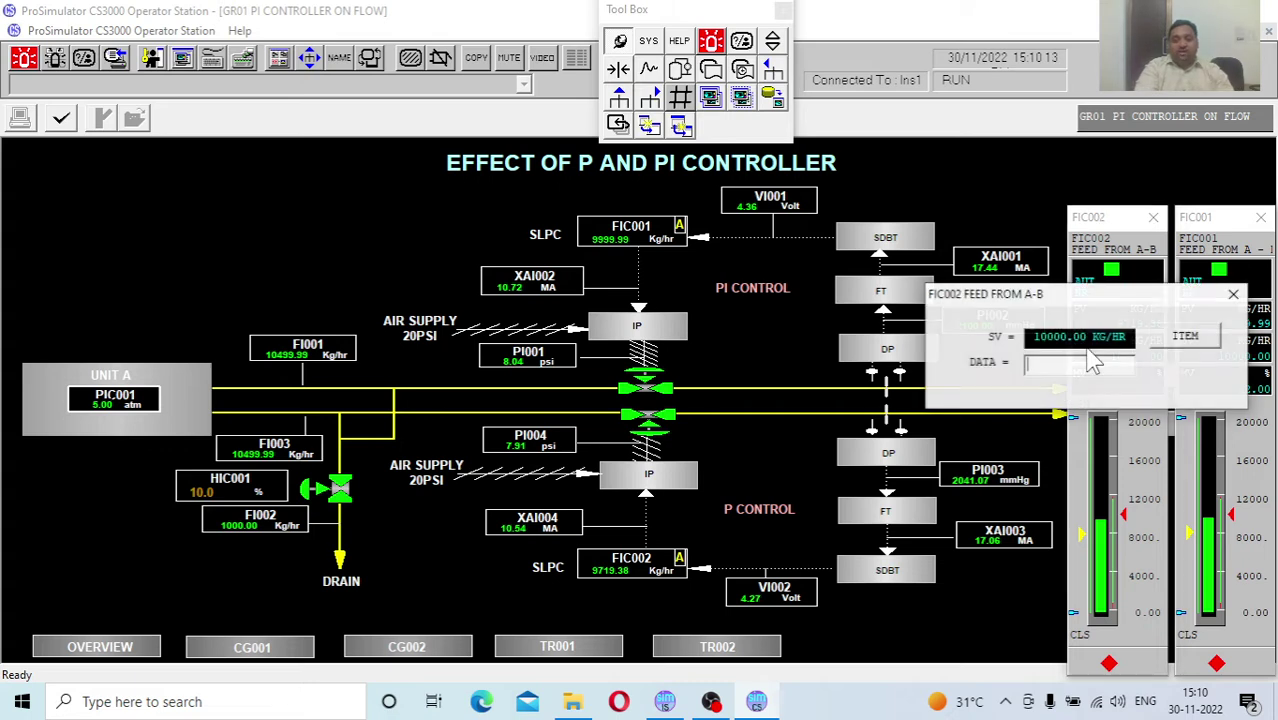
text(9000)
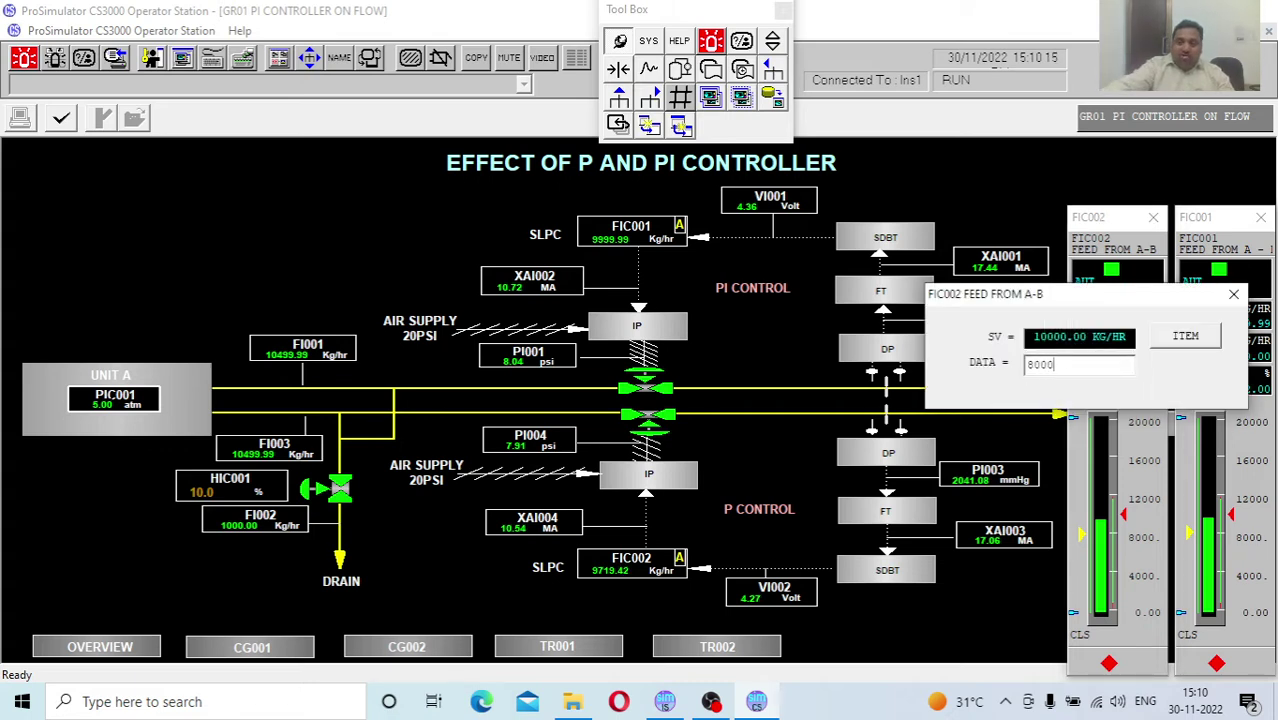
key(Return)
click(1200, 352)
text(8000)
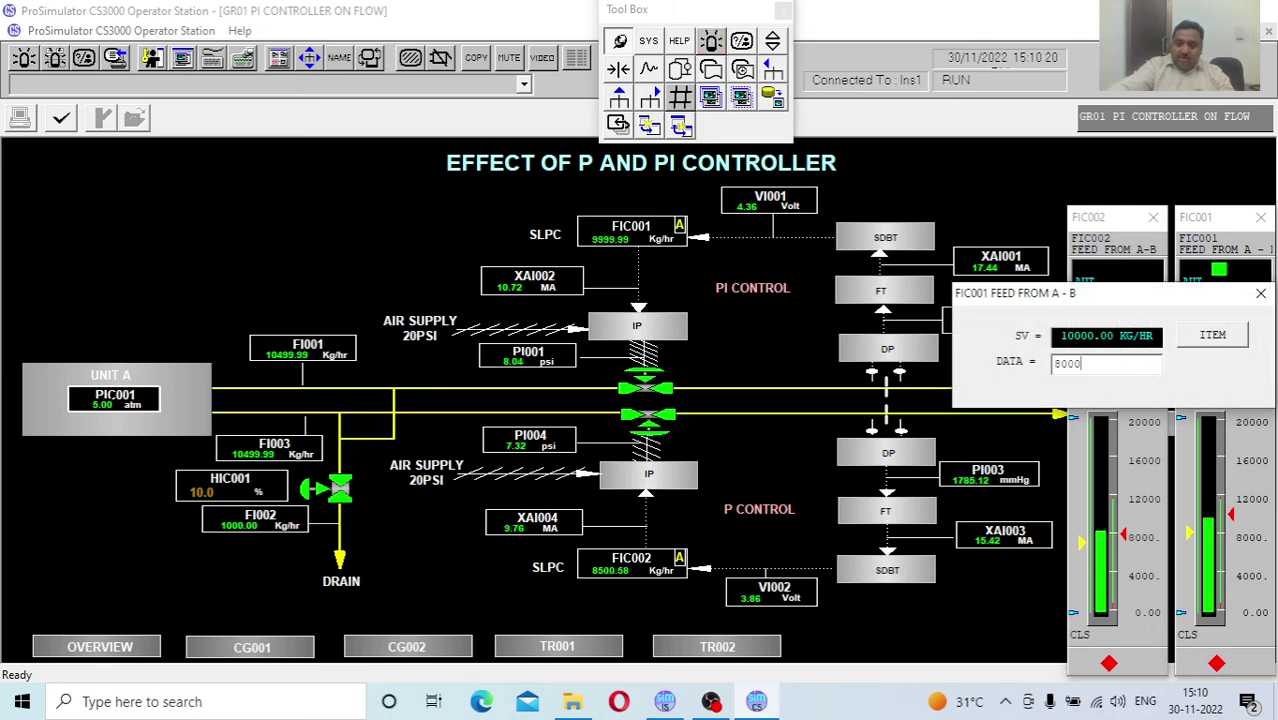
key(Return)
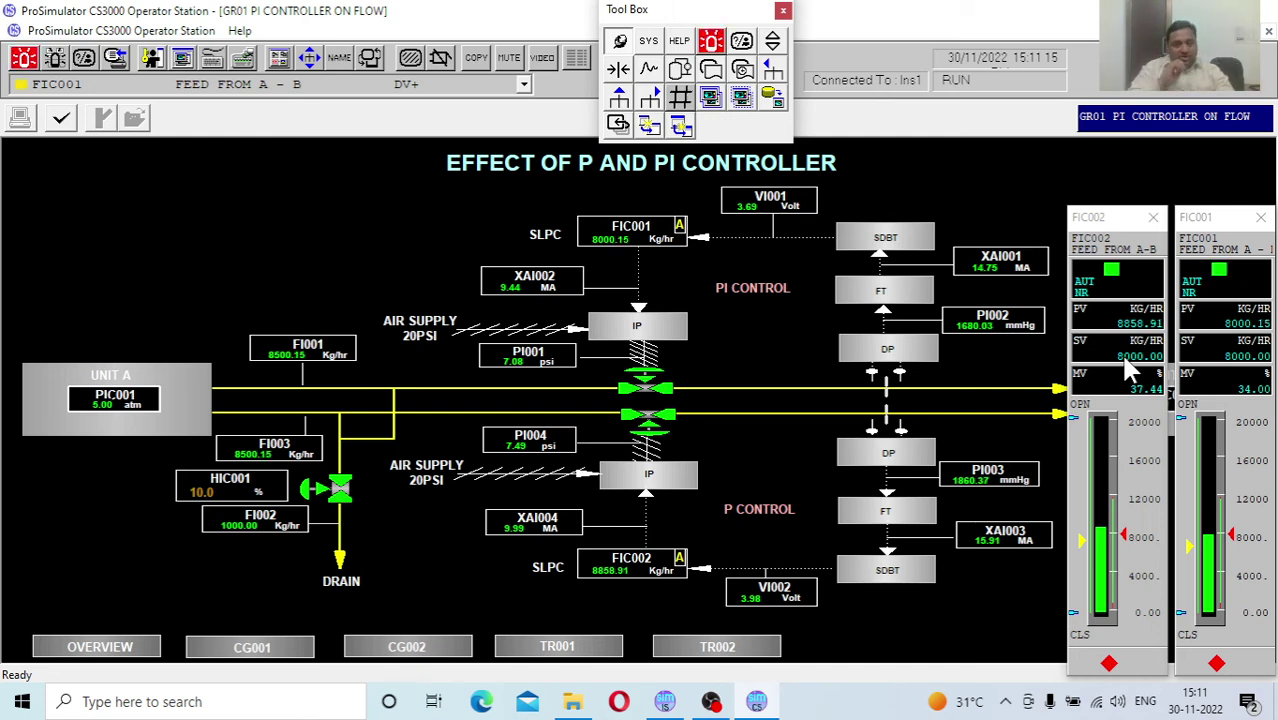
Open the TR001 trend and display only the FIC002.SV and FIC002.PV pens.
click(648, 70)
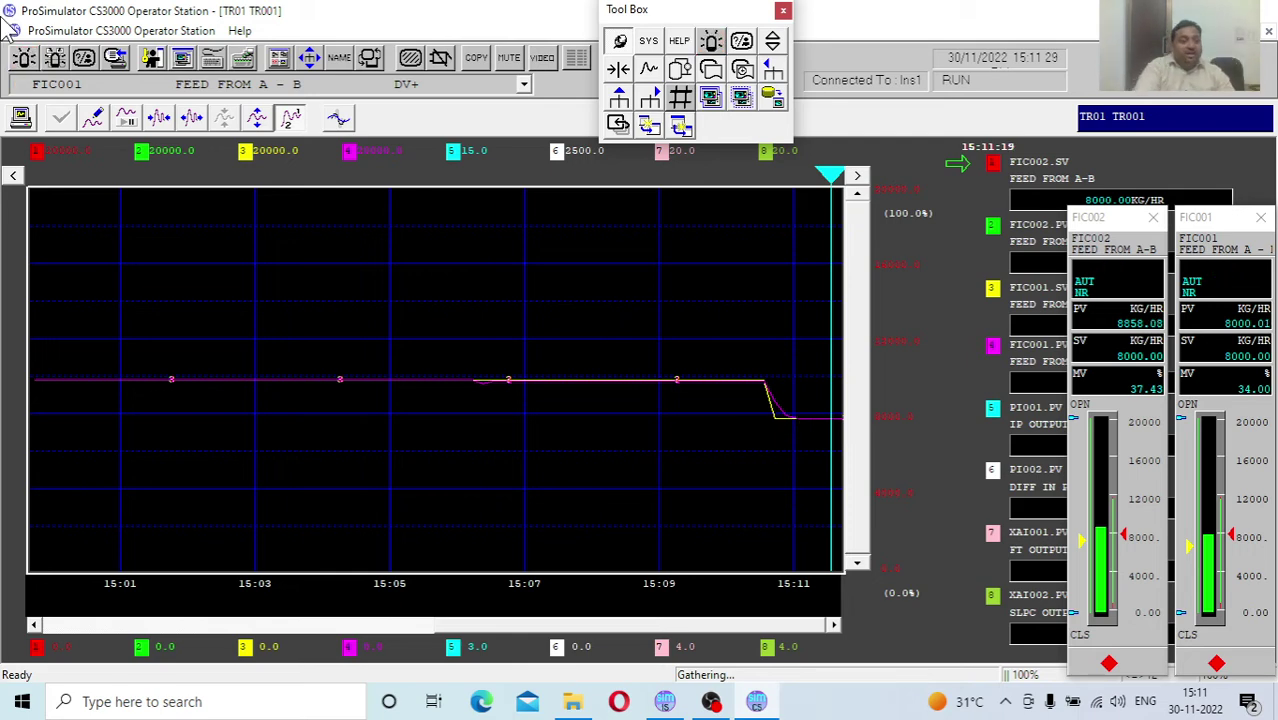
click(212, 133)
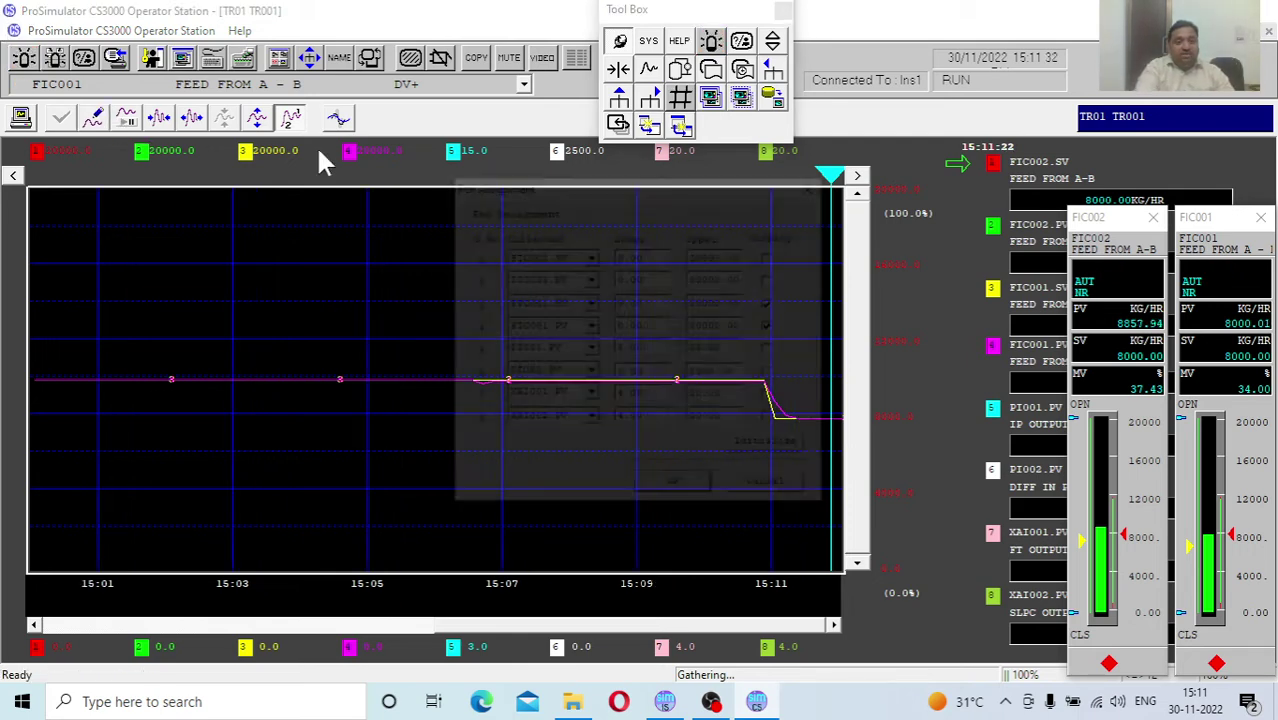
click(773, 303)
click(773, 308)
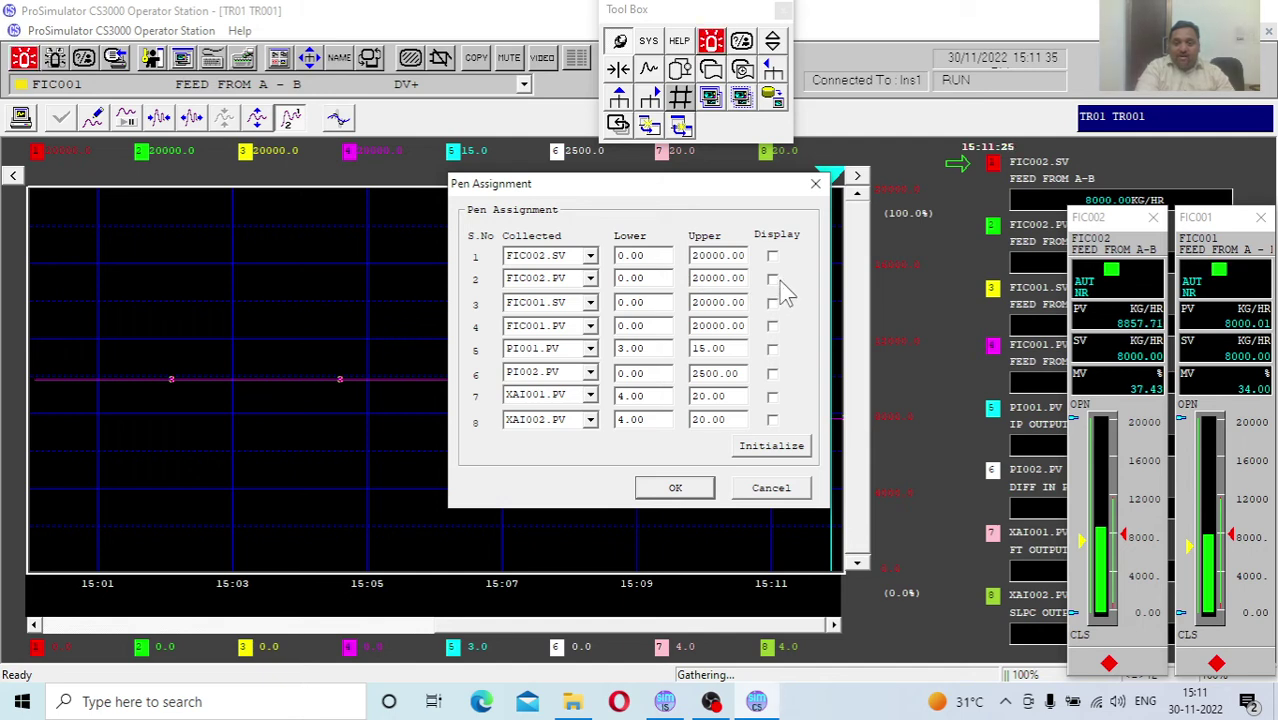
click(773, 279)
click(773, 256)
click(677, 487)
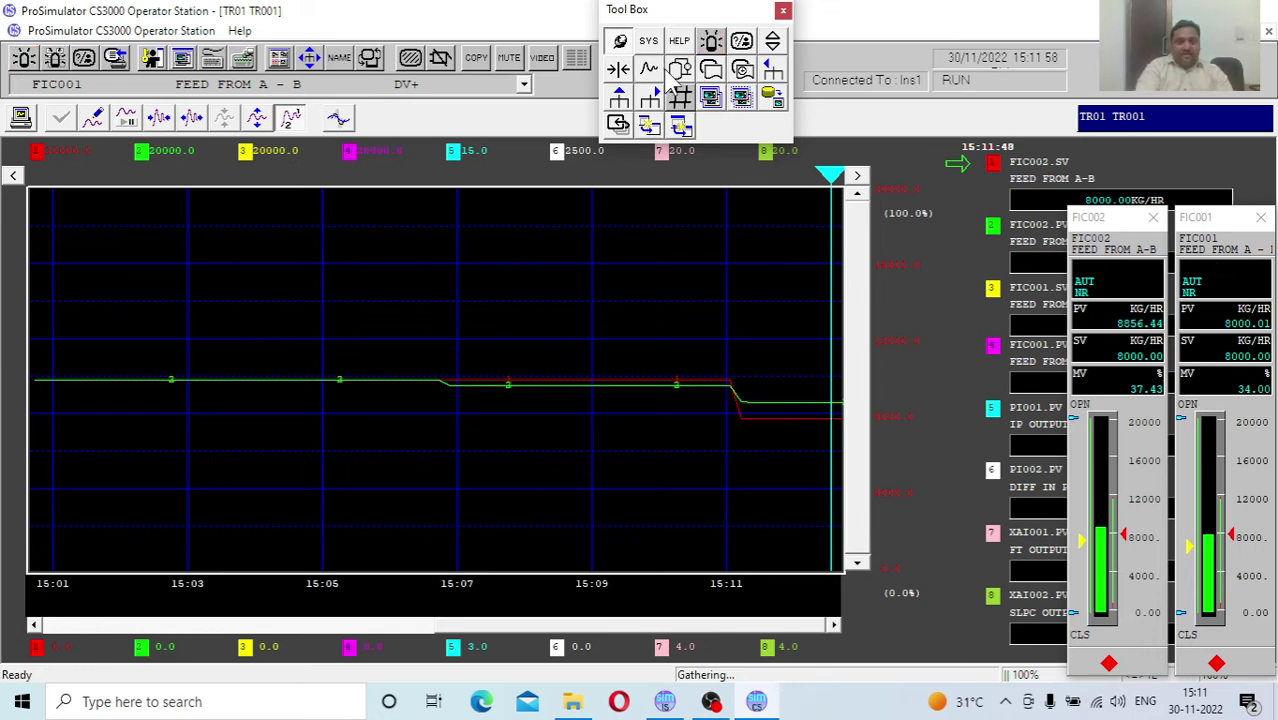
Return to the GR01 graphic, open the FIC001 tuning view and close the floating FIC001 and FIC002 faceplates.
click(710, 98)
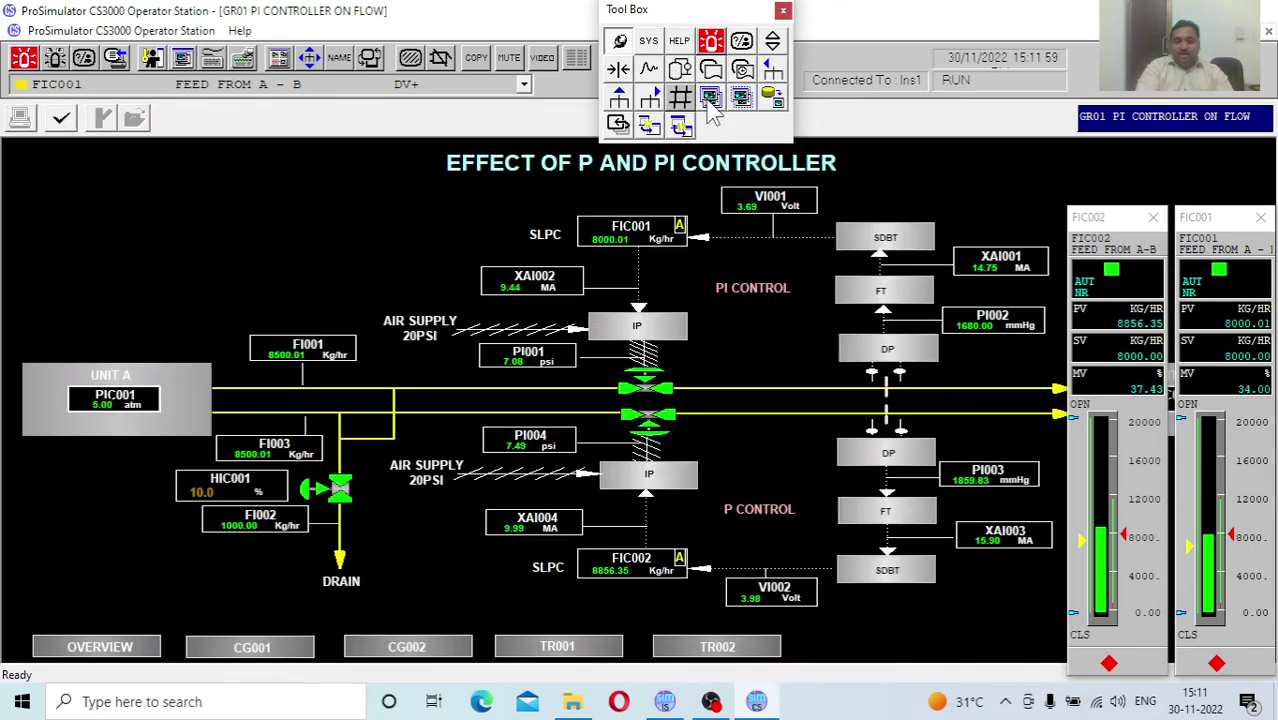
right_click(697, 232)
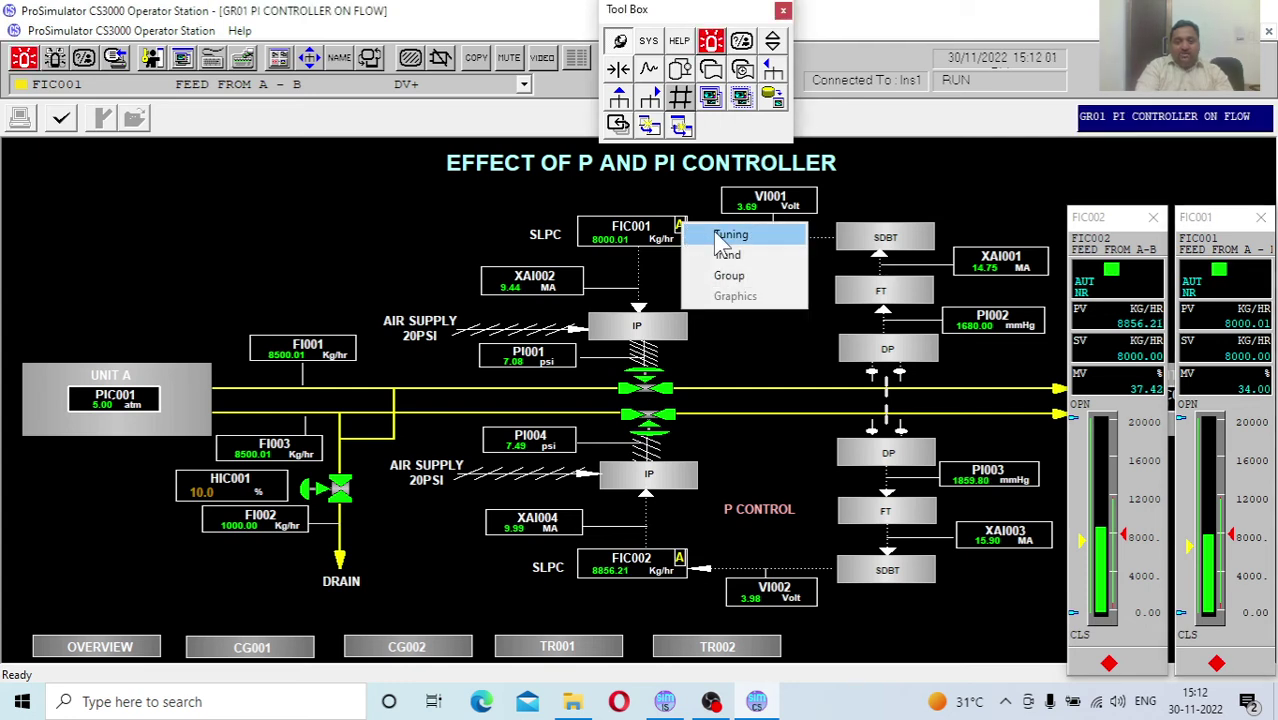
click(713, 231)
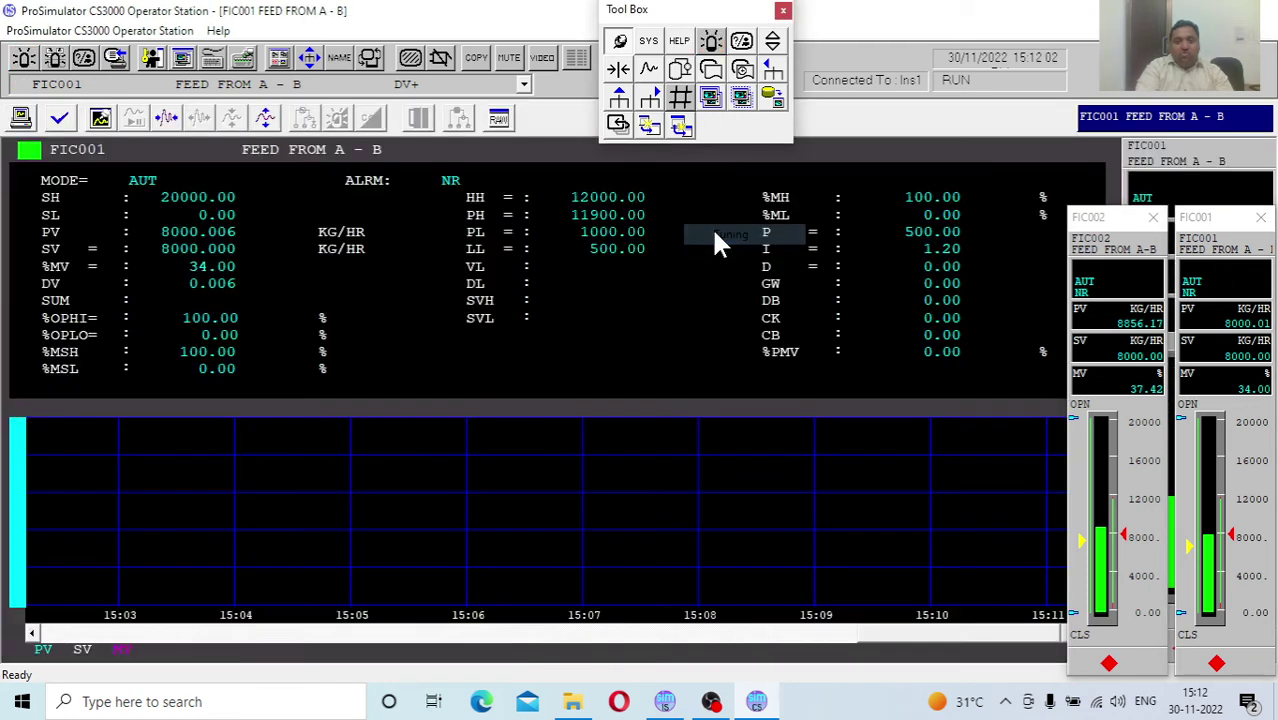
click(1160, 218)
click(1260, 217)
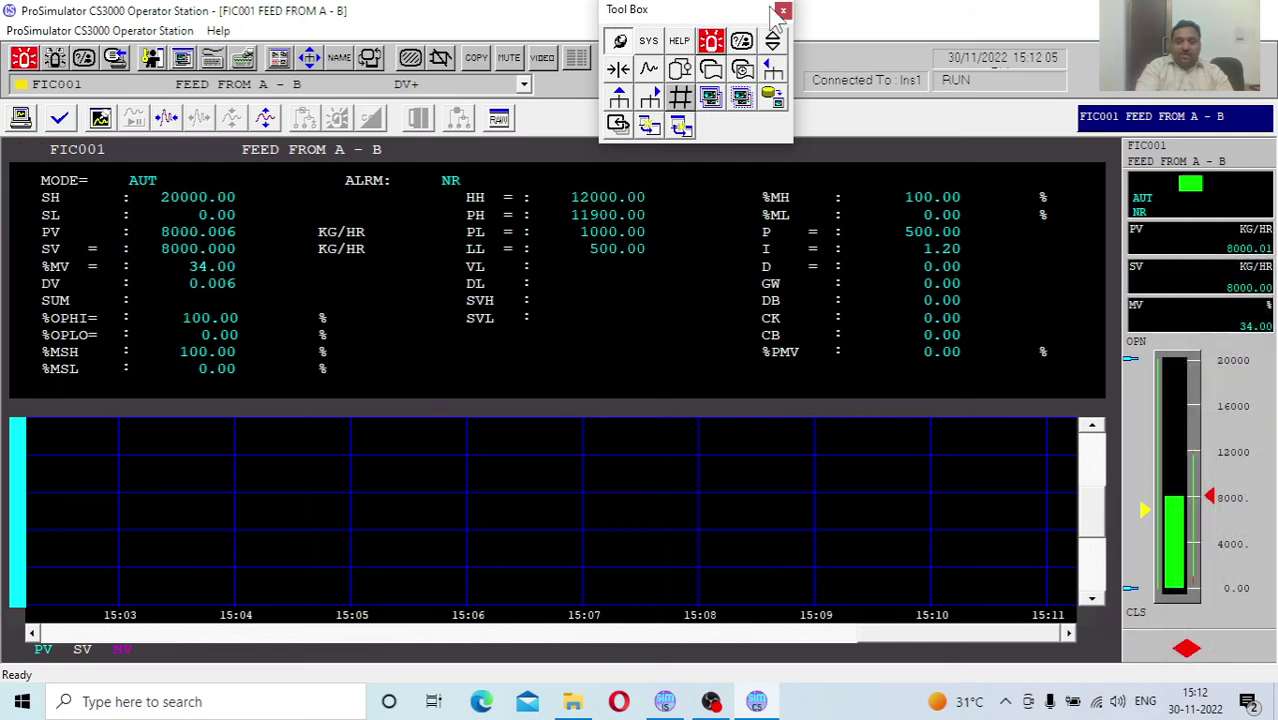
Open the FIC002 tuning view from the GR01 graphic and set its proportional value P to 100.
click(682, 72)
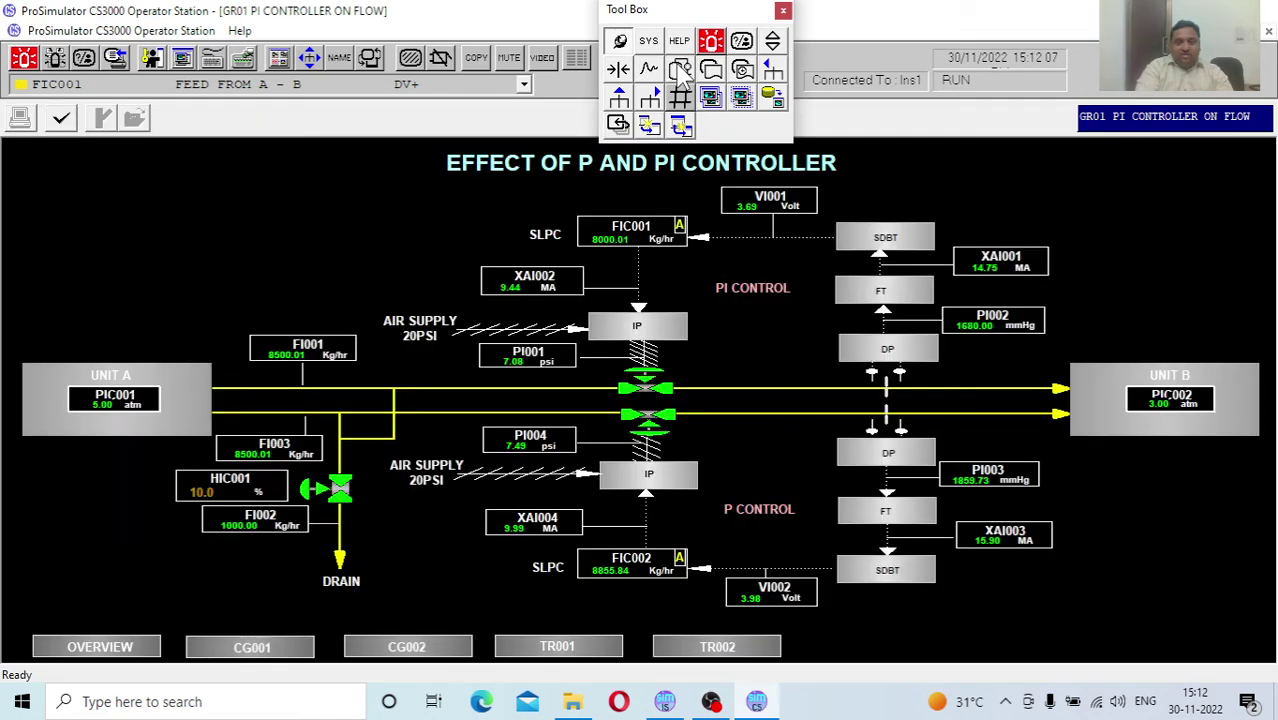
click(681, 565)
right_click(685, 568)
click(700, 570)
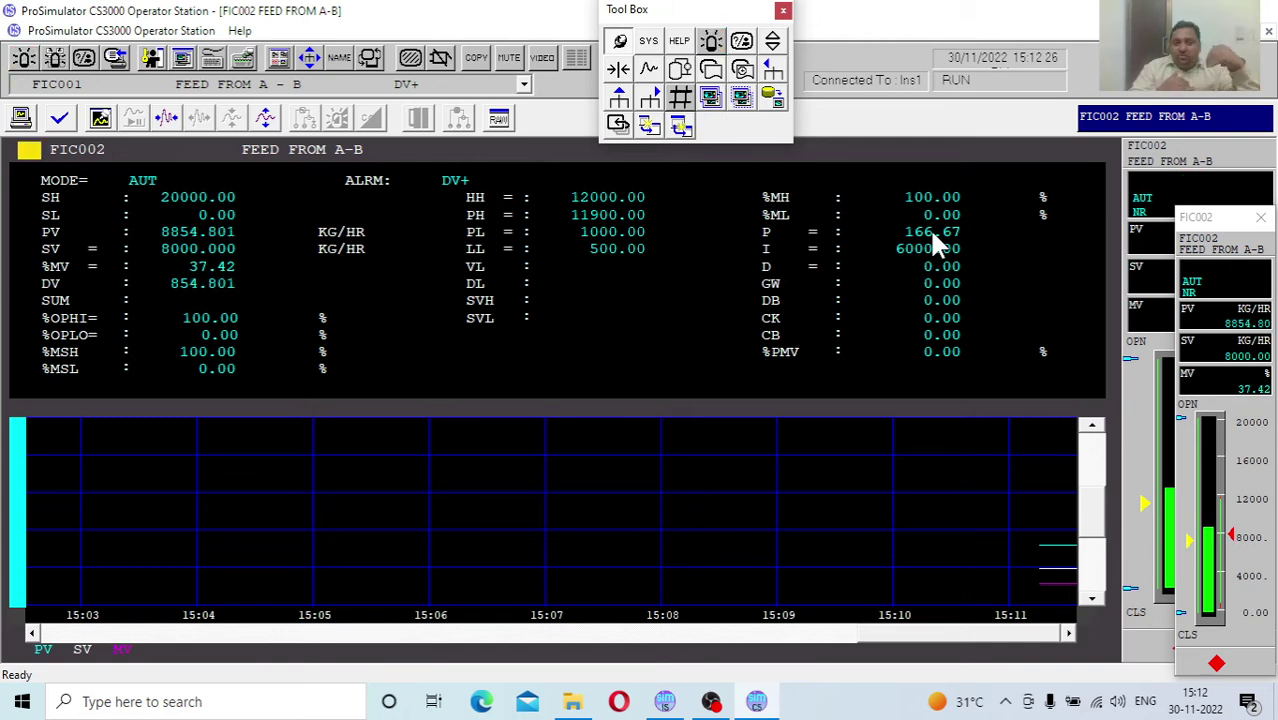
click(931, 236)
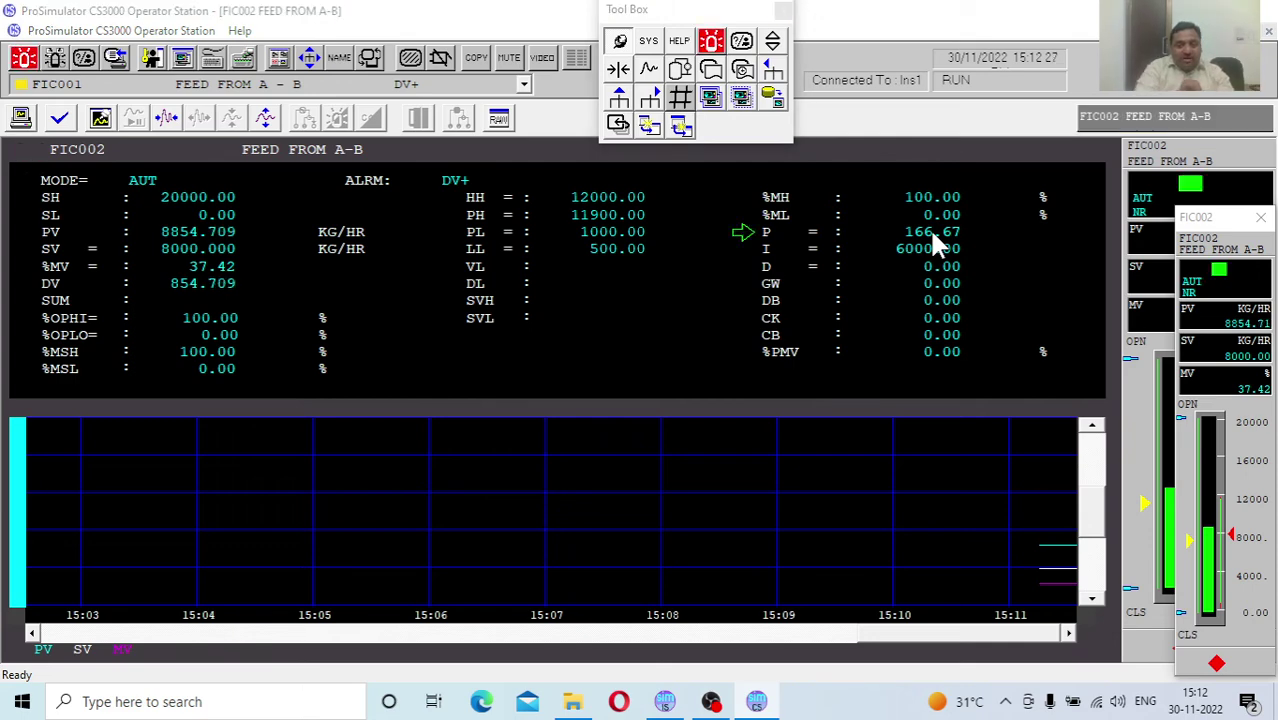
text(100)
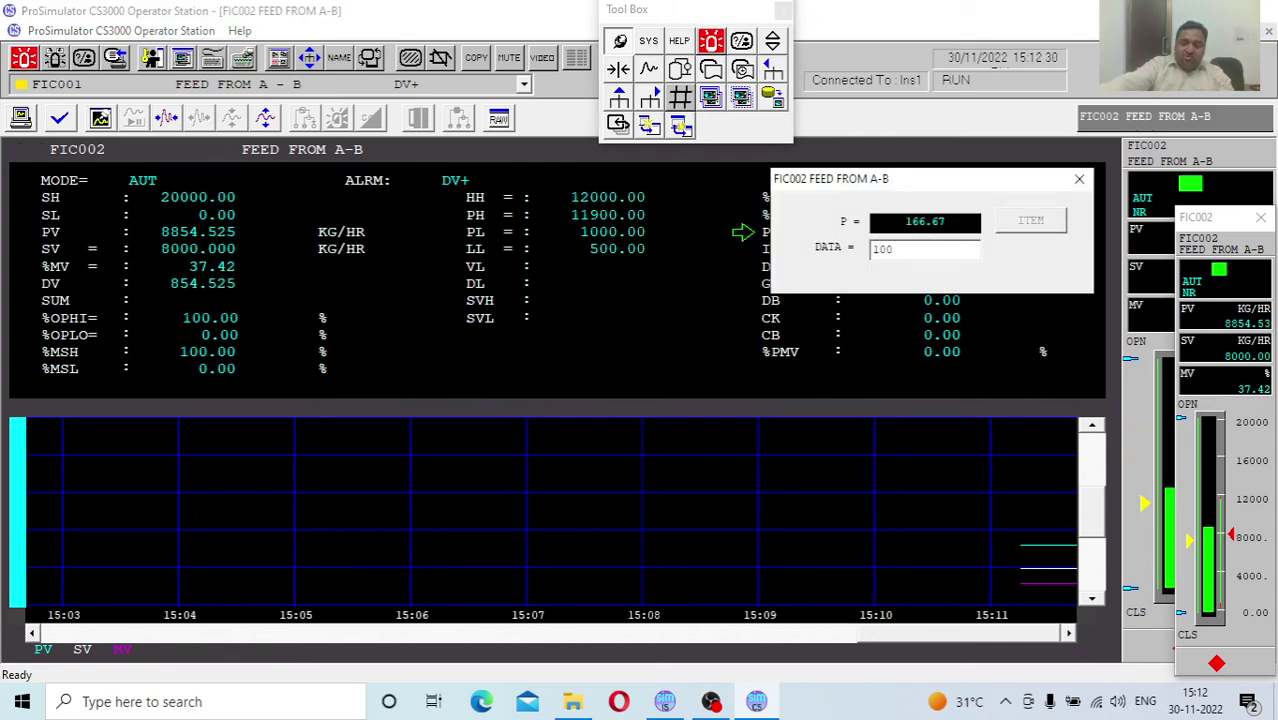
key(Return)
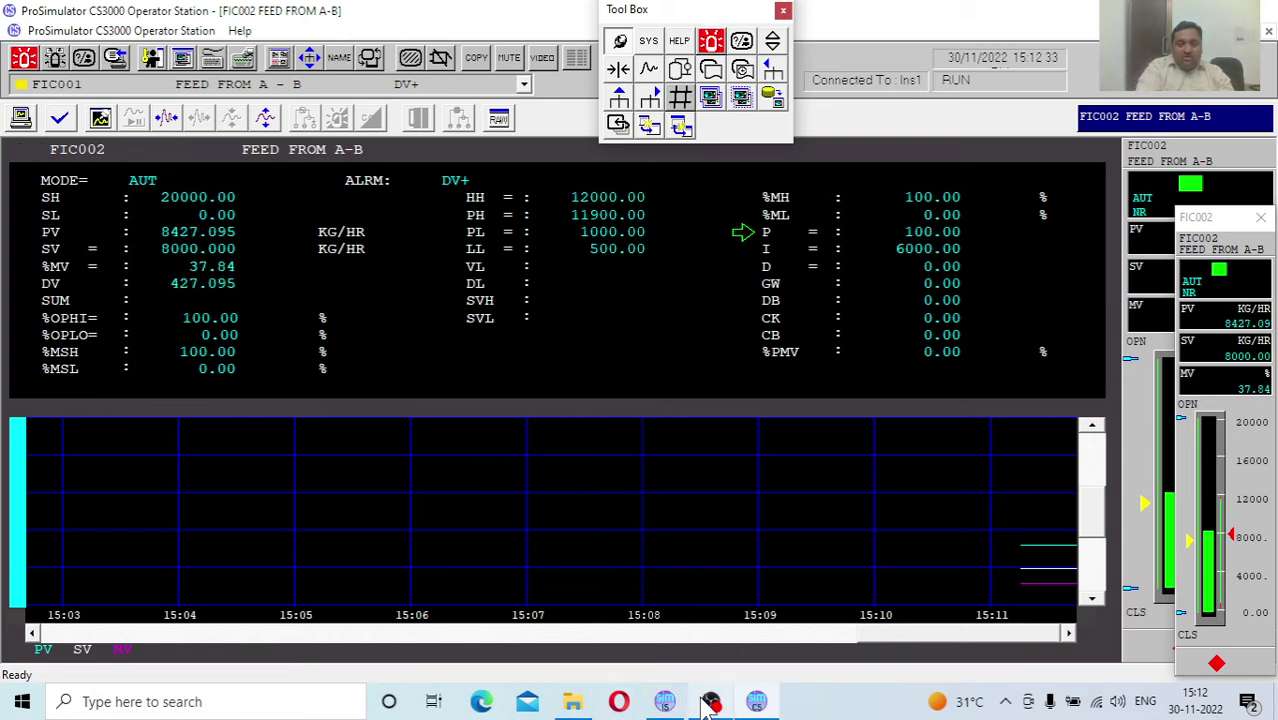
Examine FIC002's response on the TR001 trend and in the process alarm list, and return to the GR01 graphic.
click(650, 76)
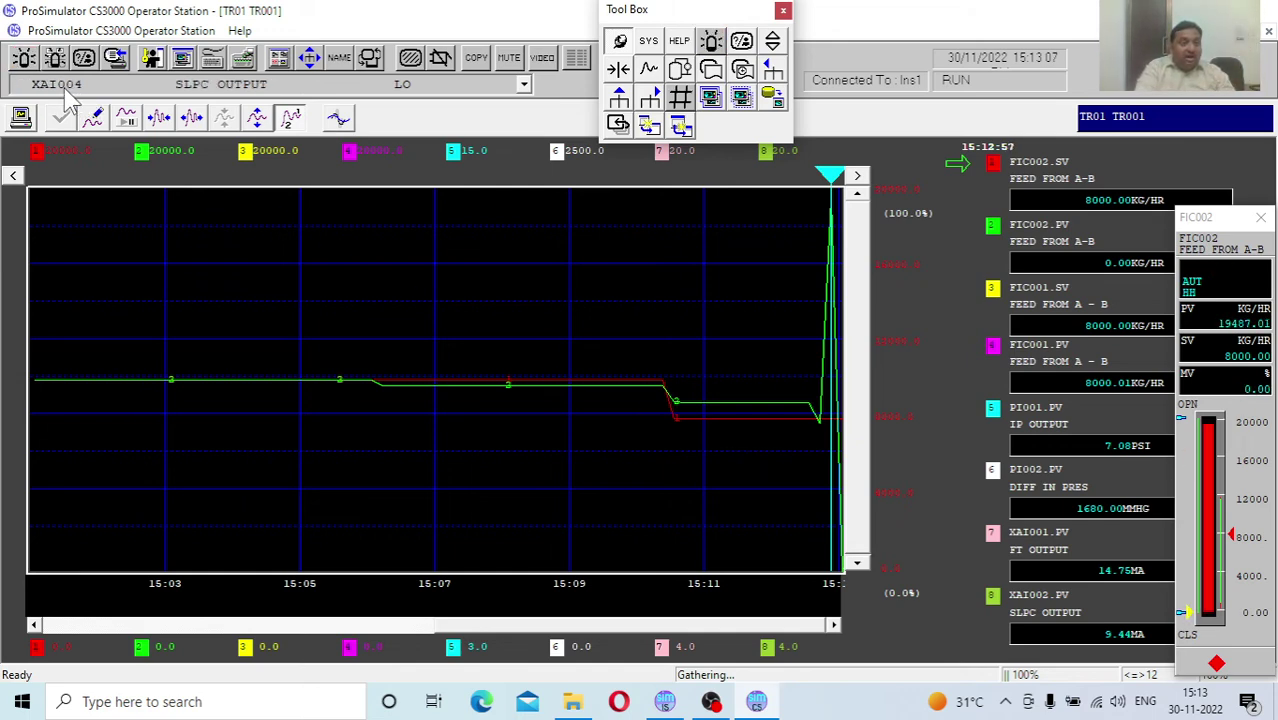
click(24, 60)
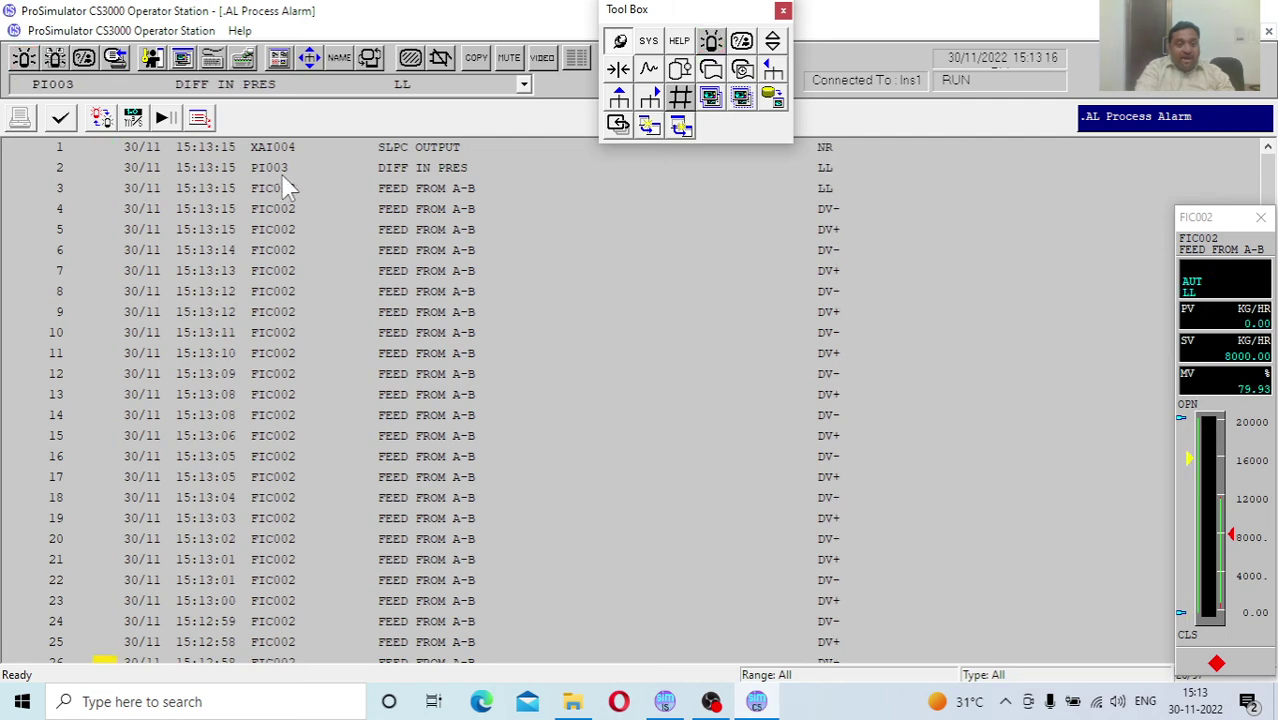
click(679, 68)
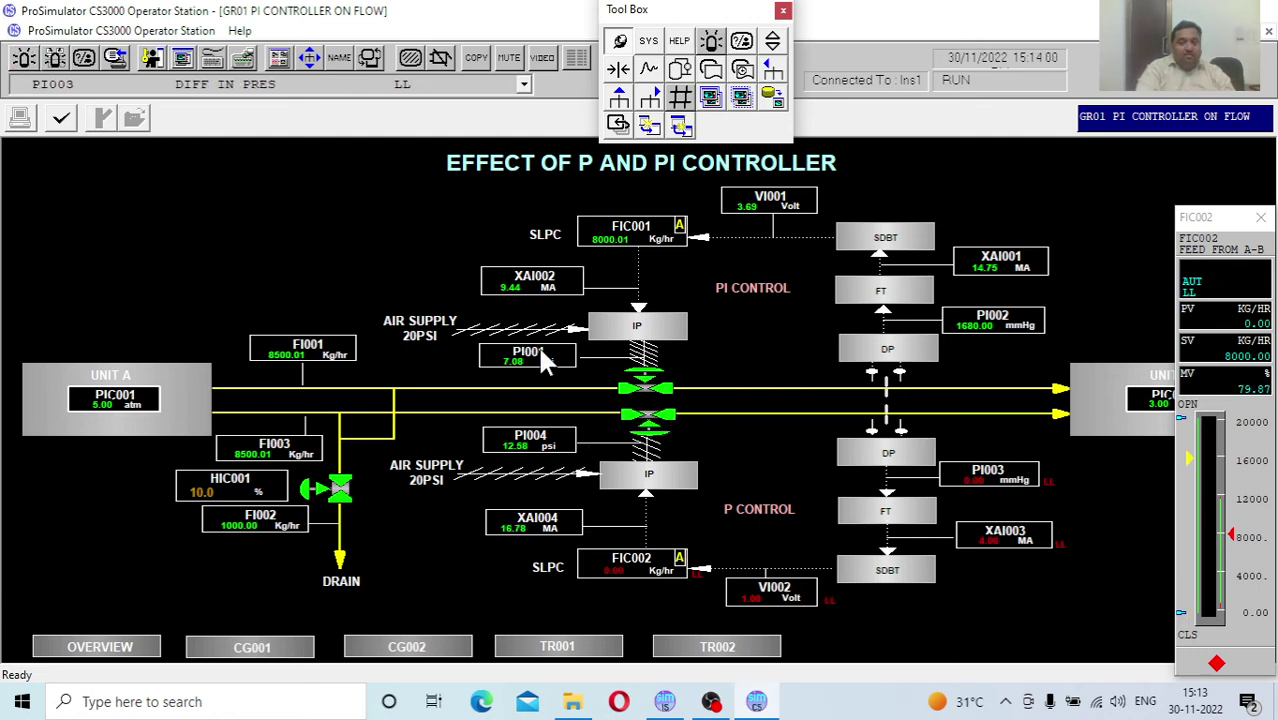
Open the FIC002 tuning view and set its proportional value P to 166.
right_click(680, 558)
click(730, 568)
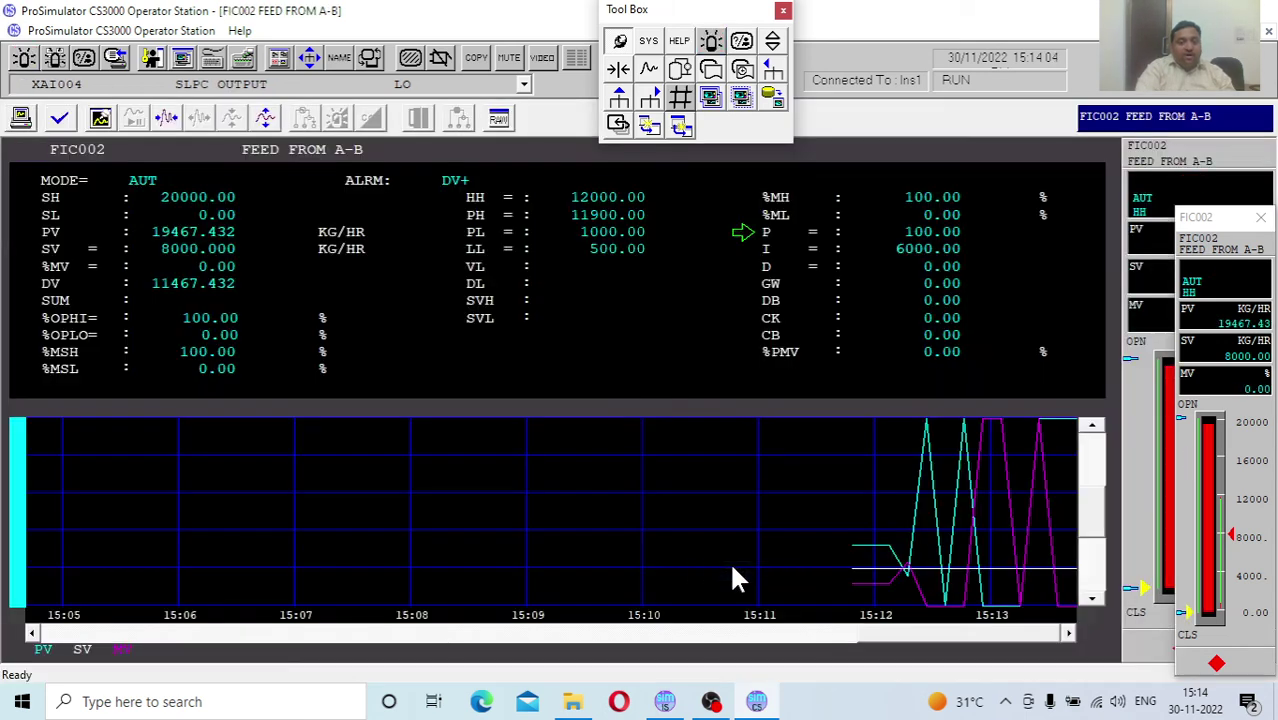
click(926, 230)
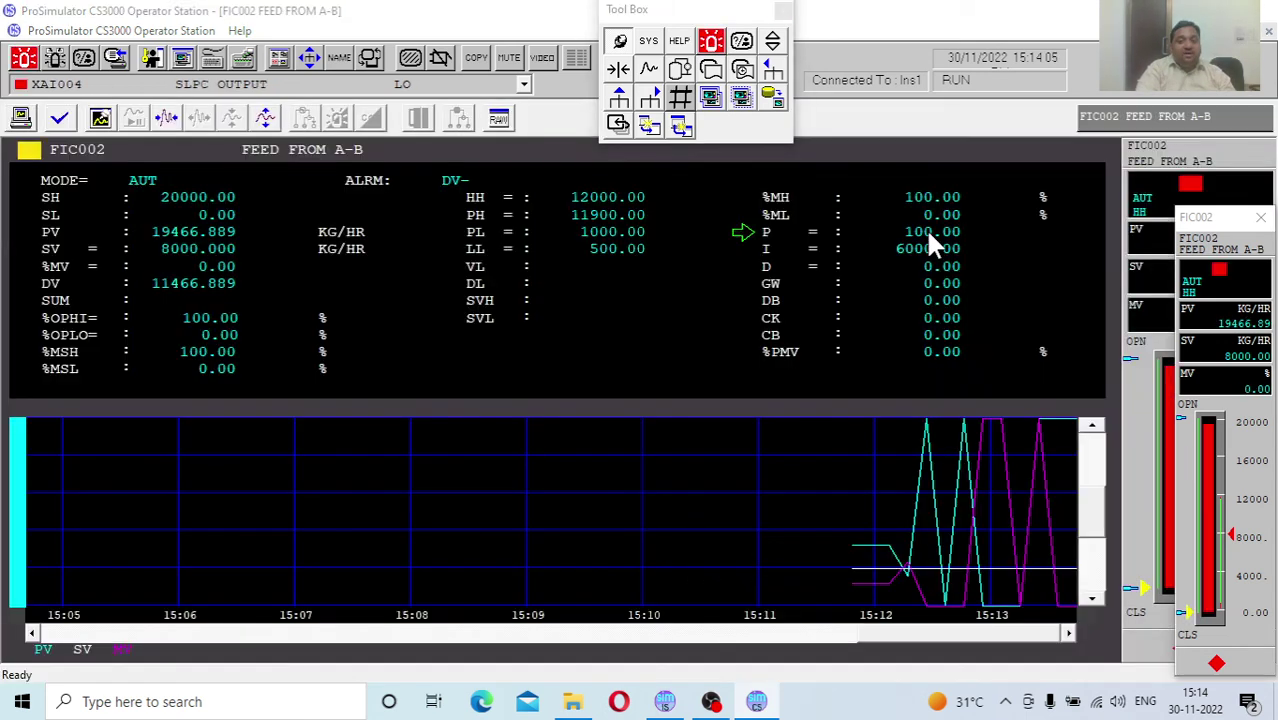
text(166)
key(Return)
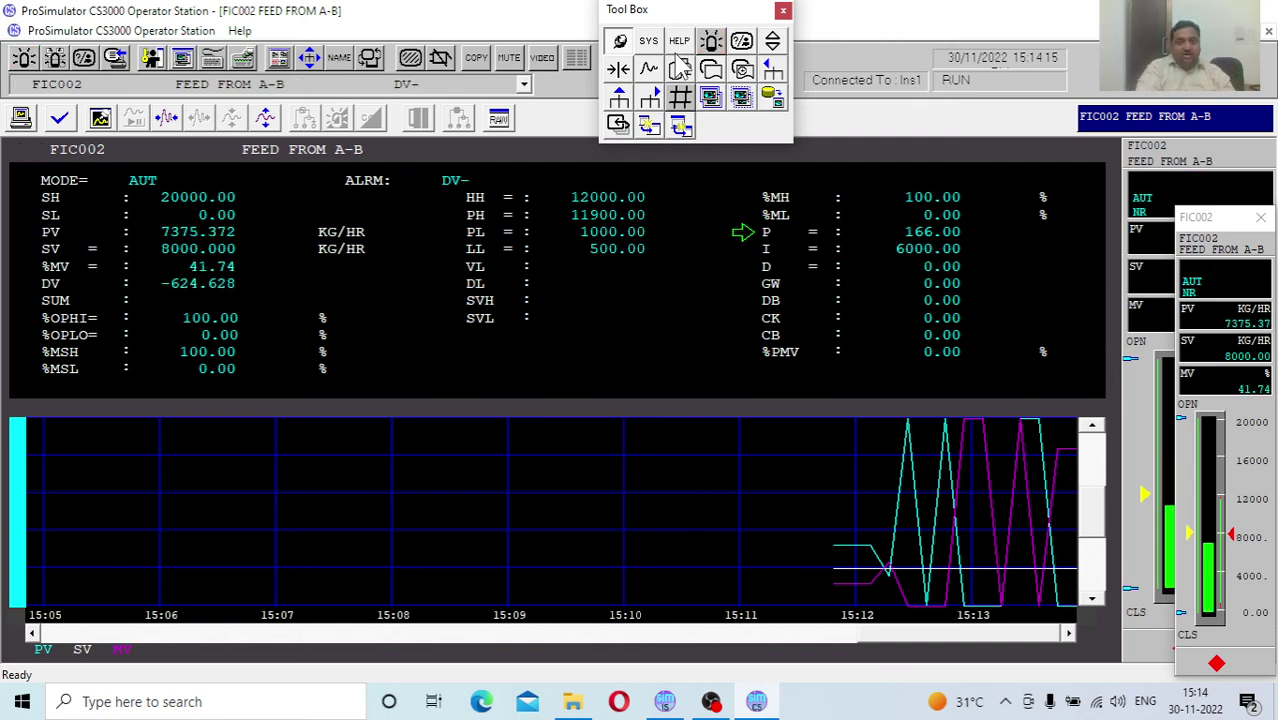
Check the process alarms and the GR01 graphic, and examine FIC002's response on TR001 over a wider and a narrower time span.
click(20, 61)
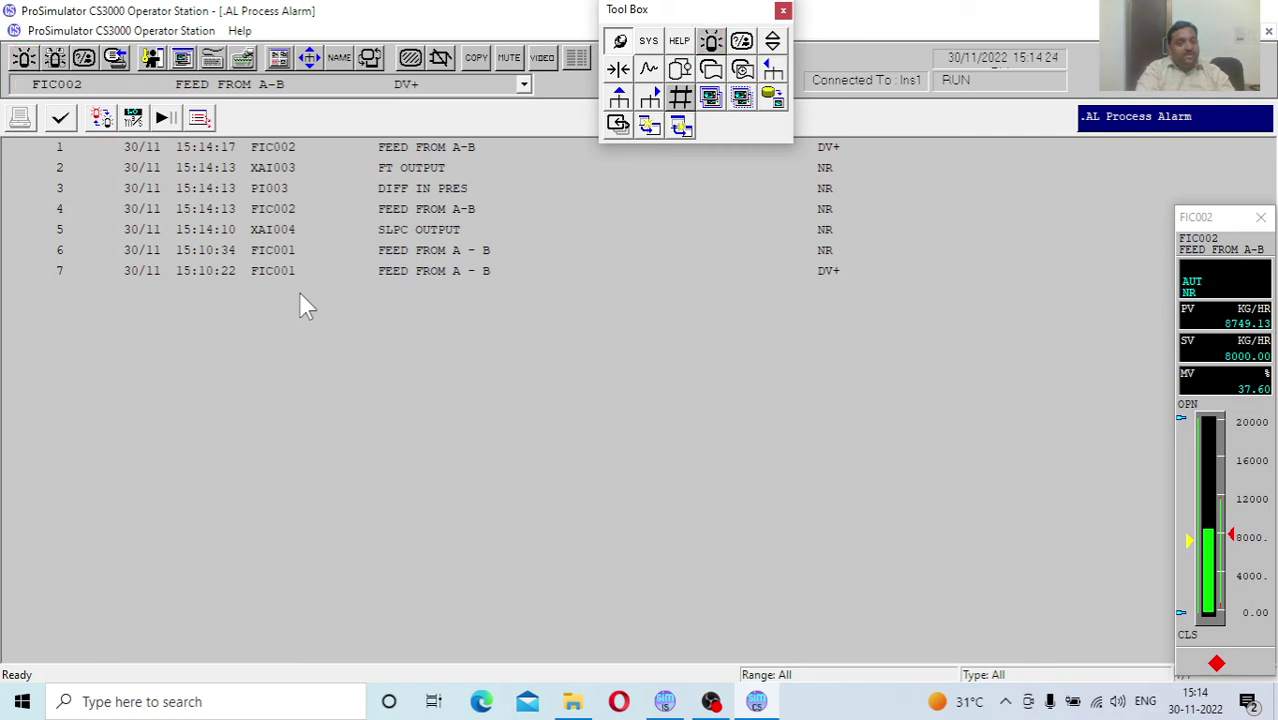
click(681, 70)
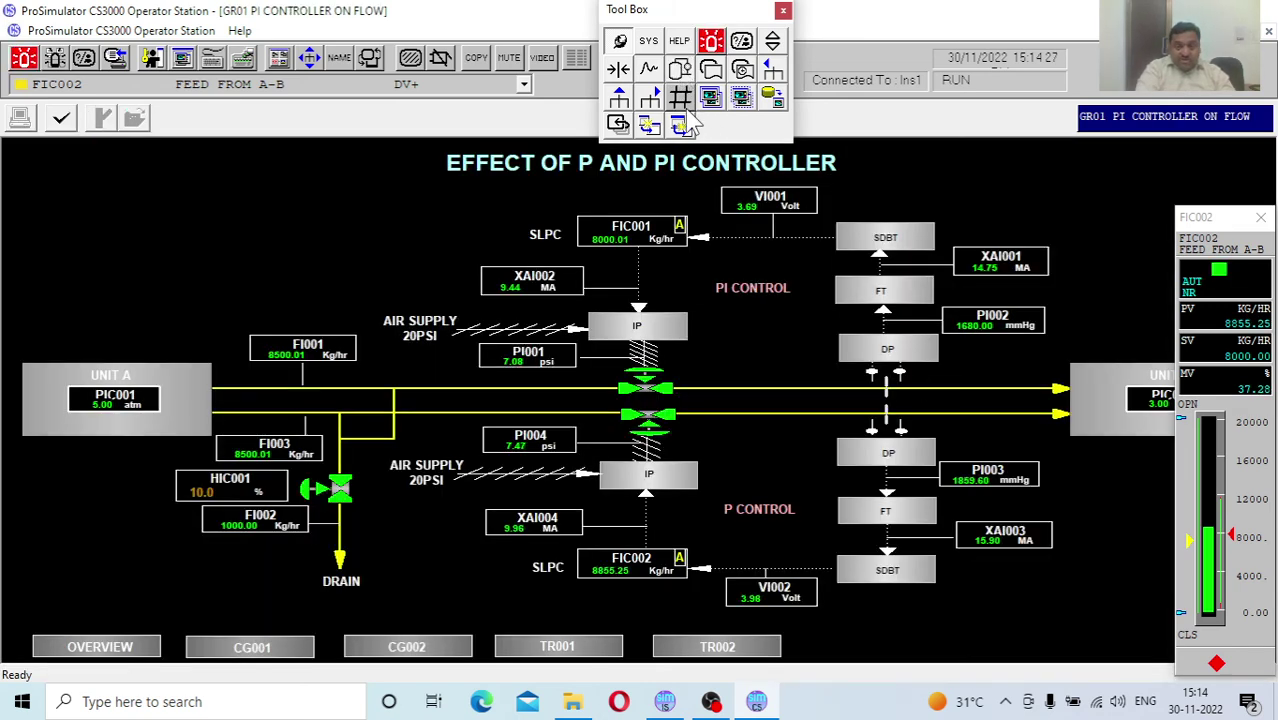
click(650, 70)
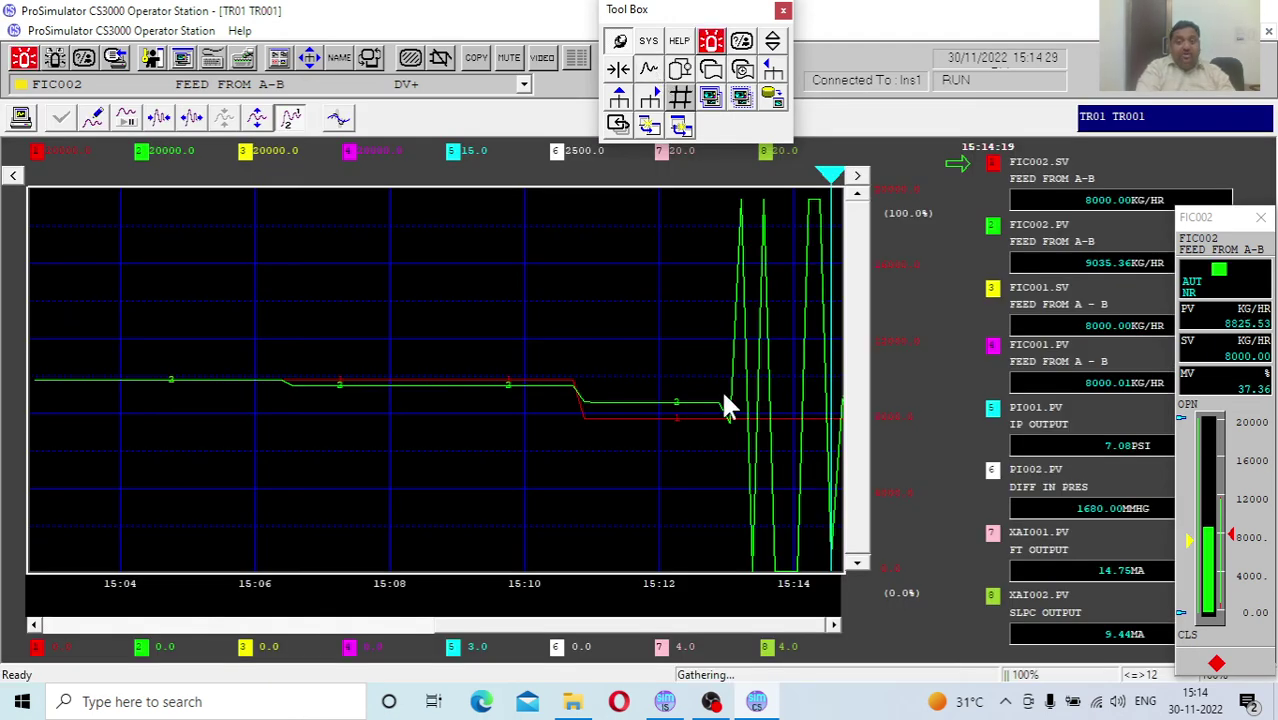
click(158, 118)
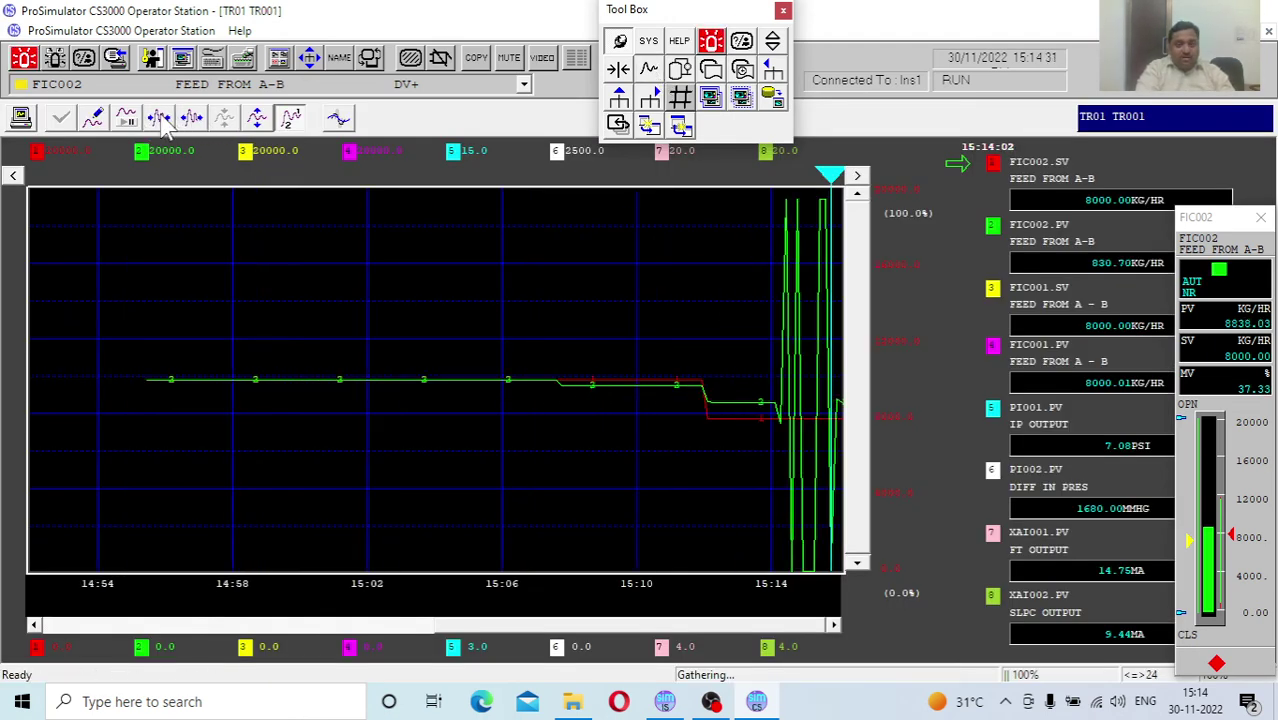
click(192, 120)
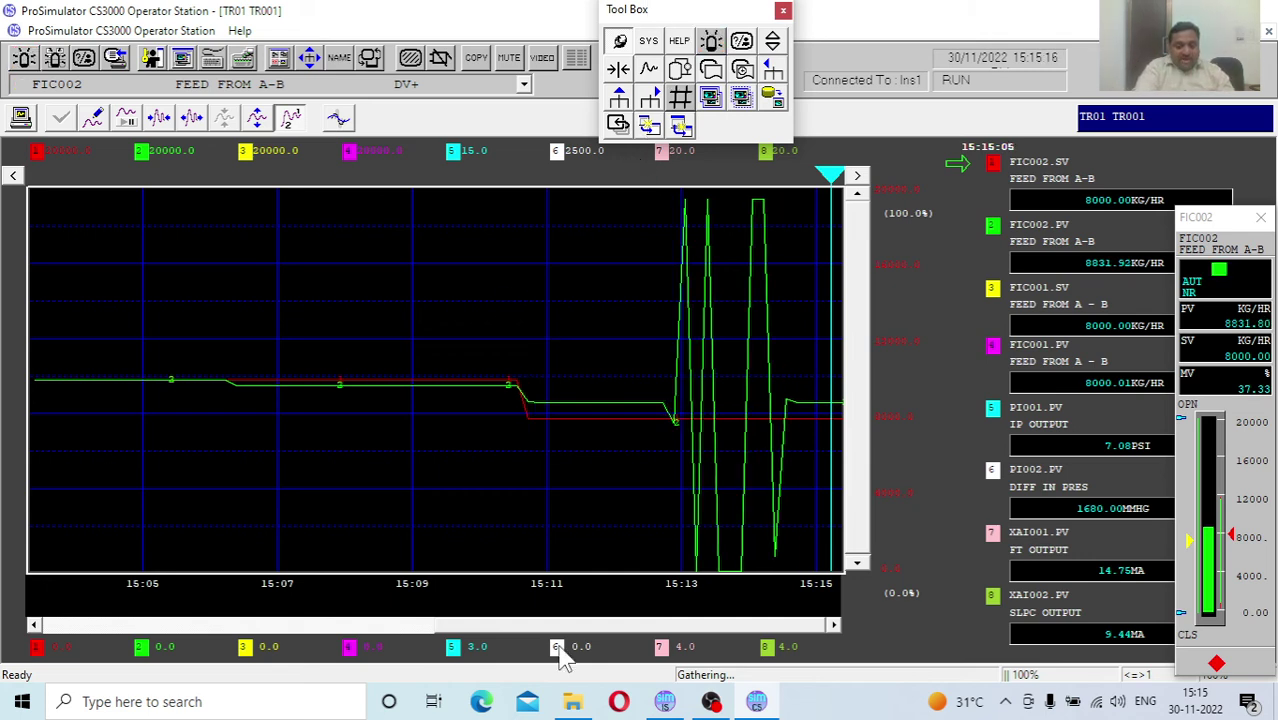
click(662, 700)
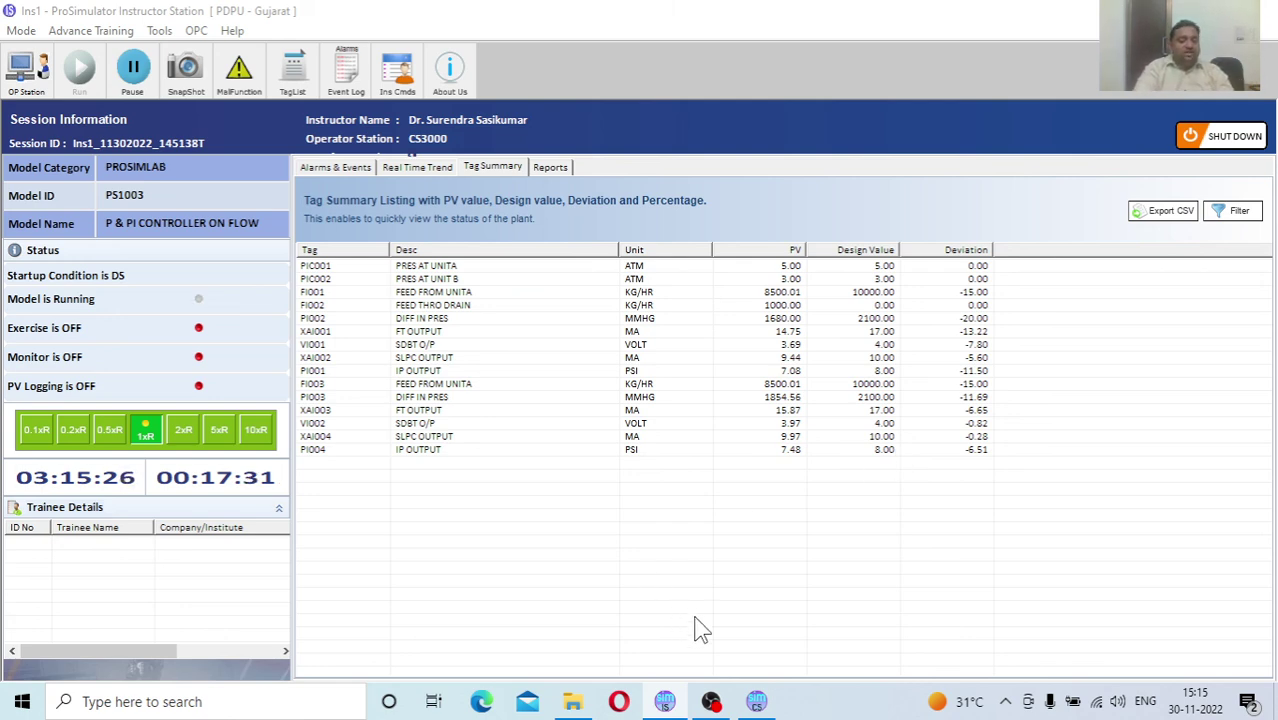
click(711, 701)
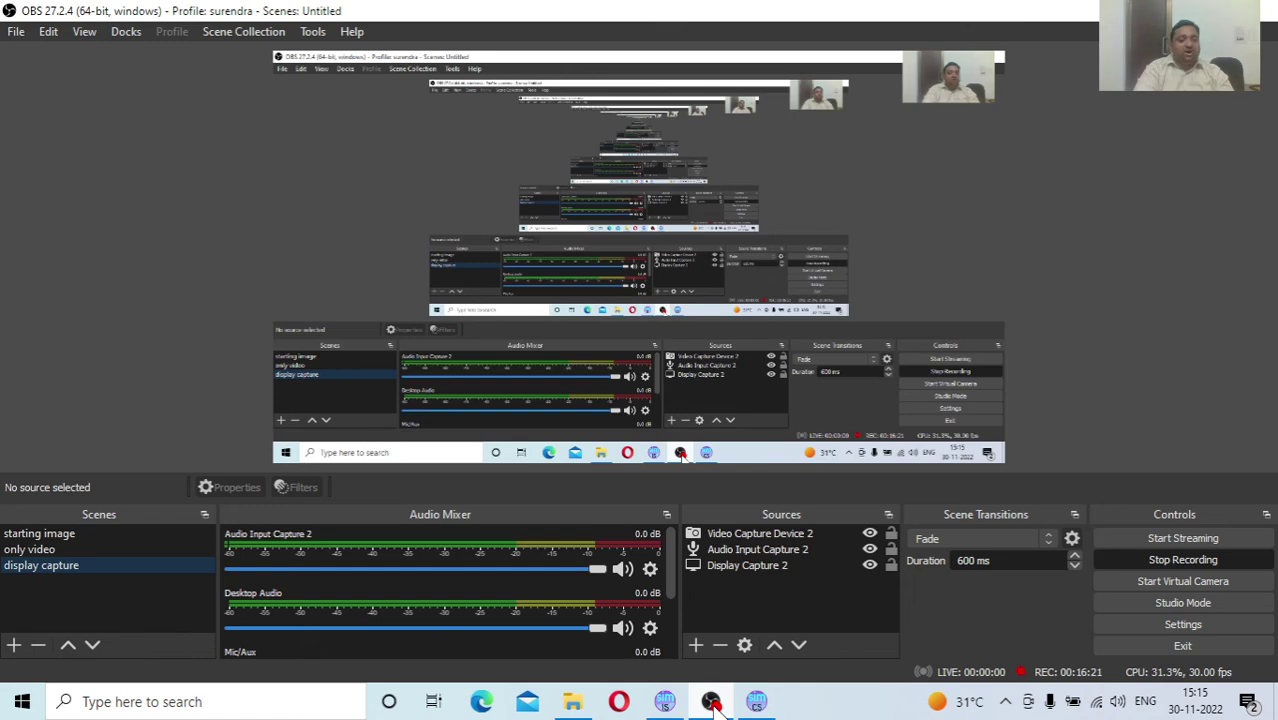
click(713, 703)
click(756, 702)
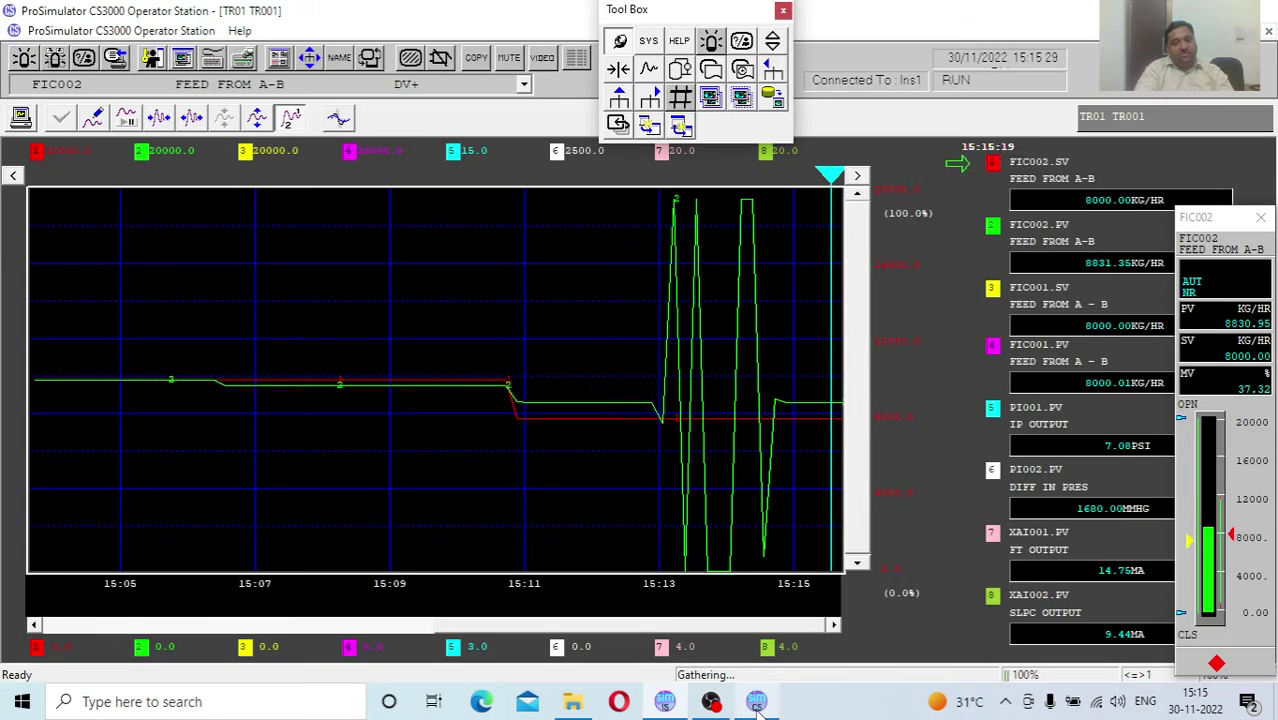
Open the FIC001 tuning view from the GR01 graphic without floating faceplates and set its derivative value D to 50.
click(681, 69)
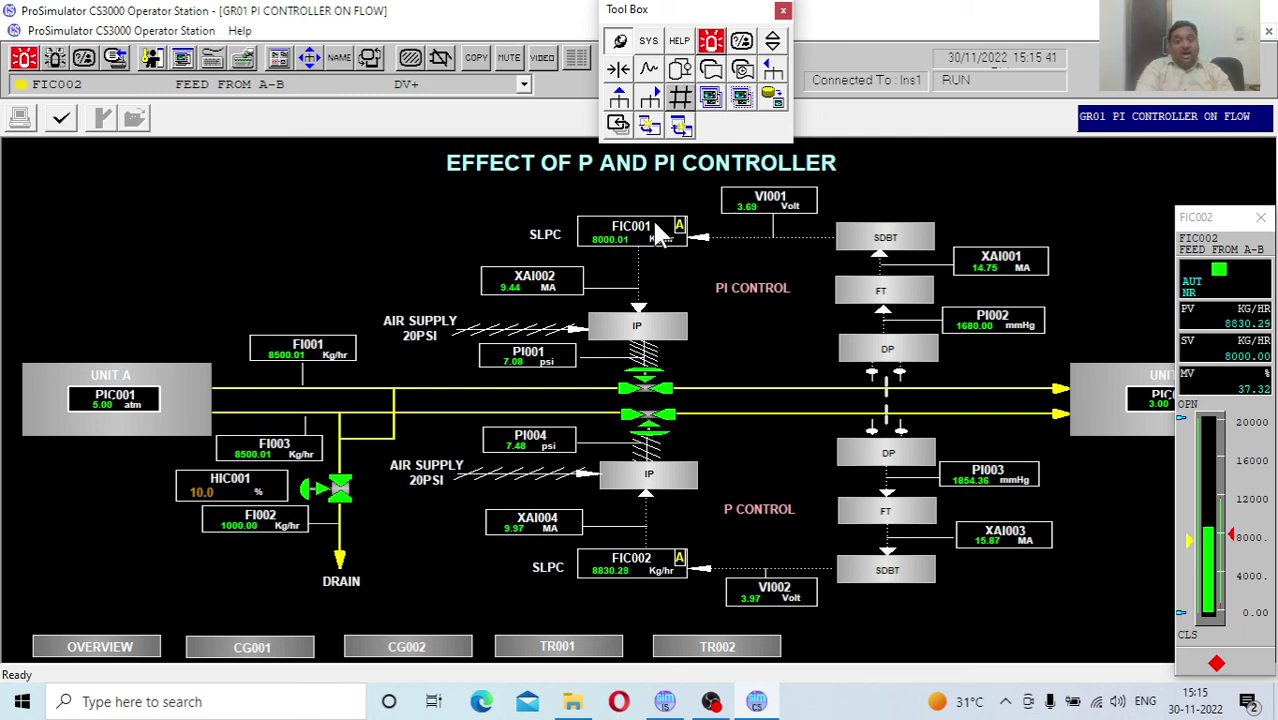
click(688, 232)
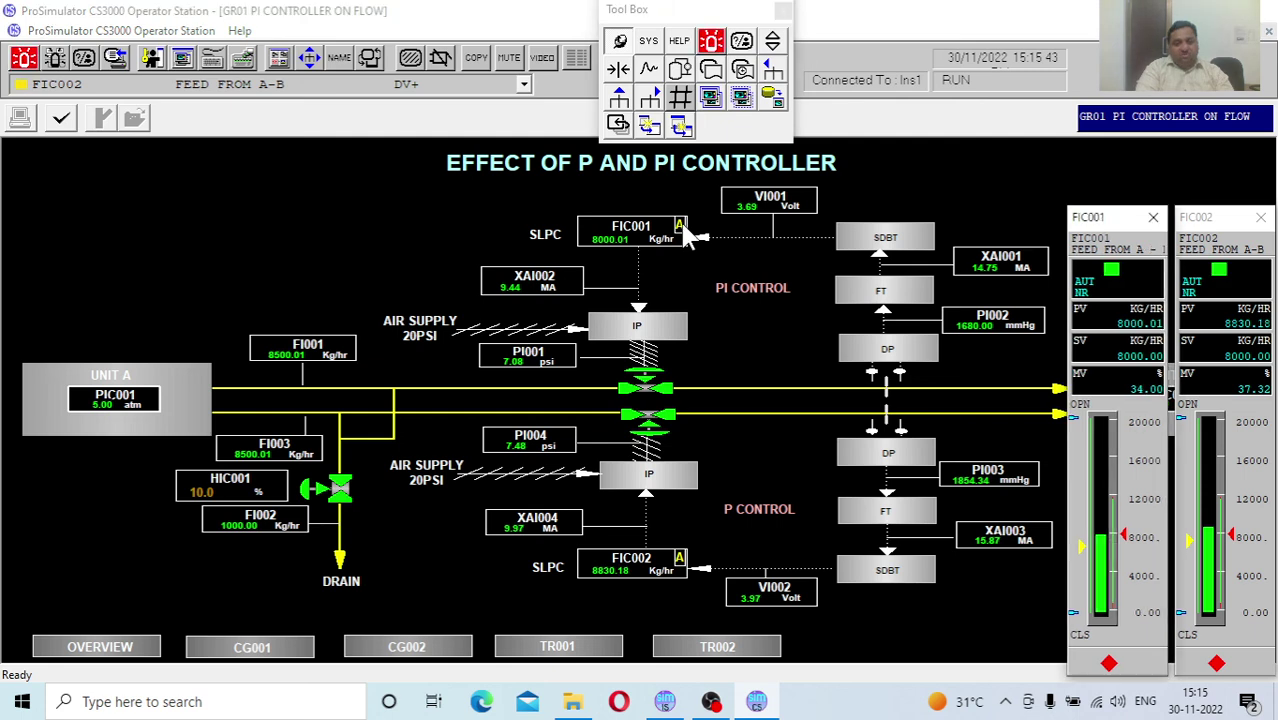
right_click(685, 229)
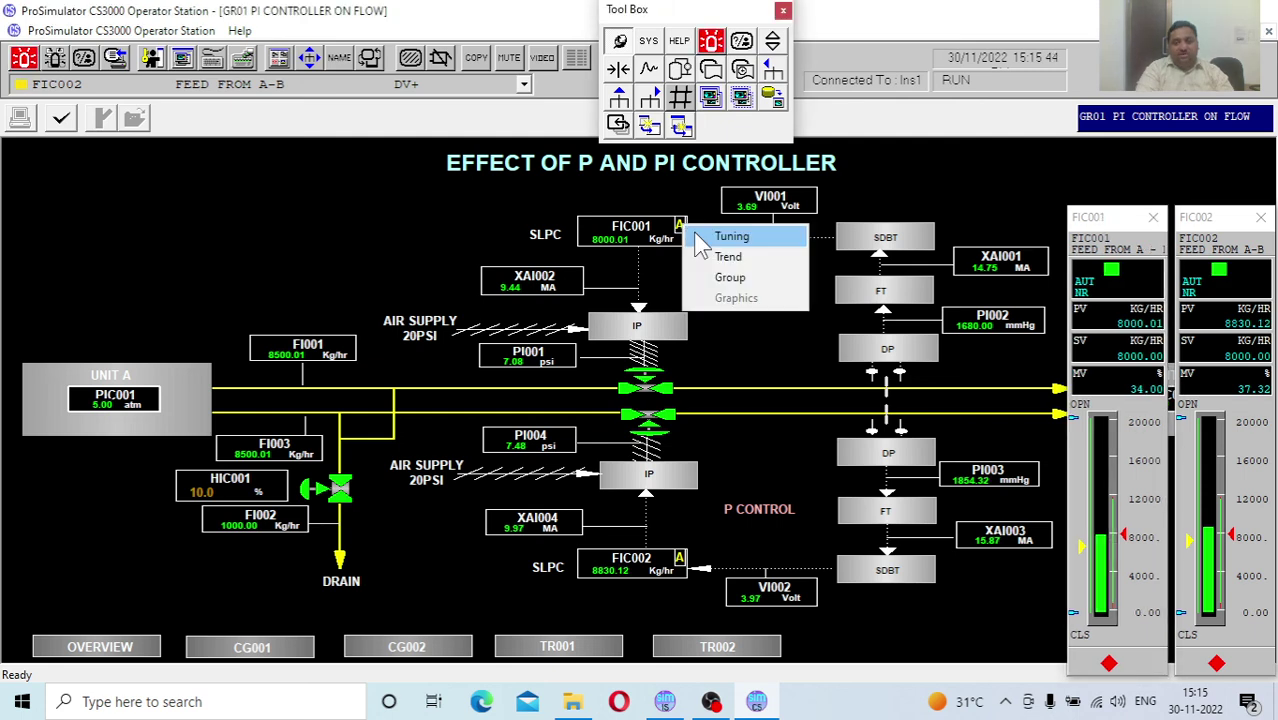
click(700, 238)
click(1153, 217)
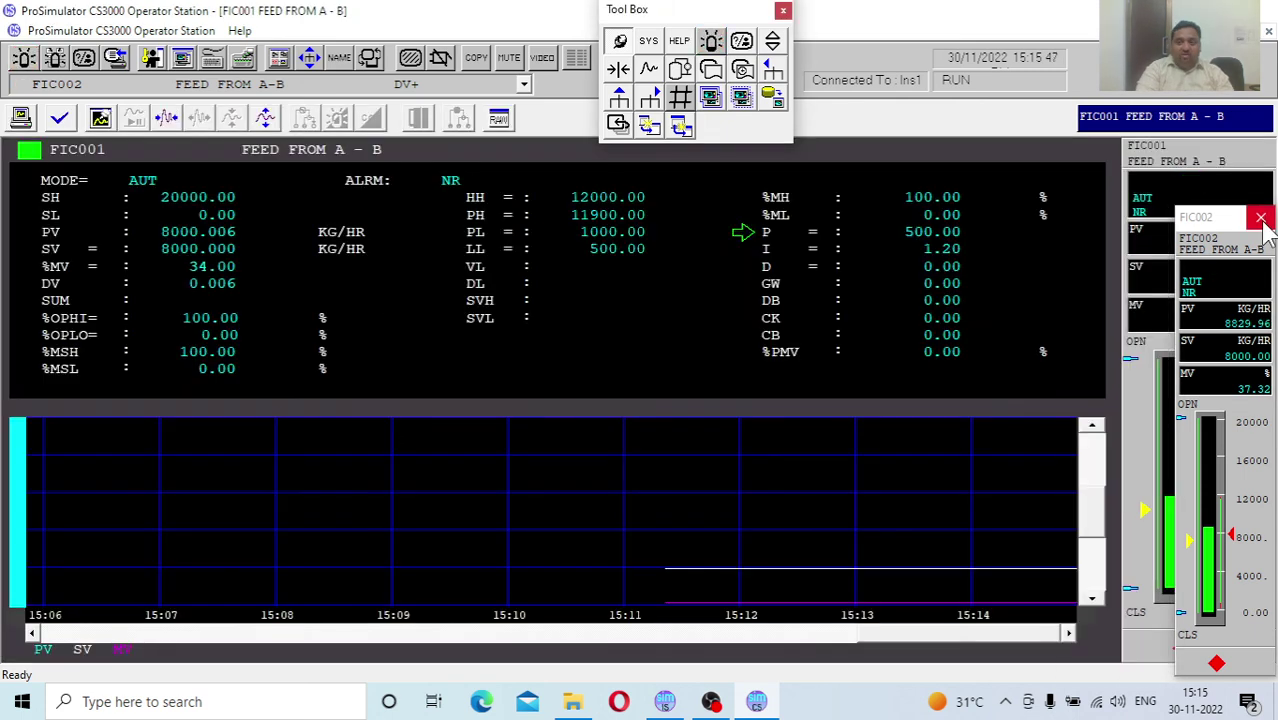
click(1261, 219)
click(910, 265)
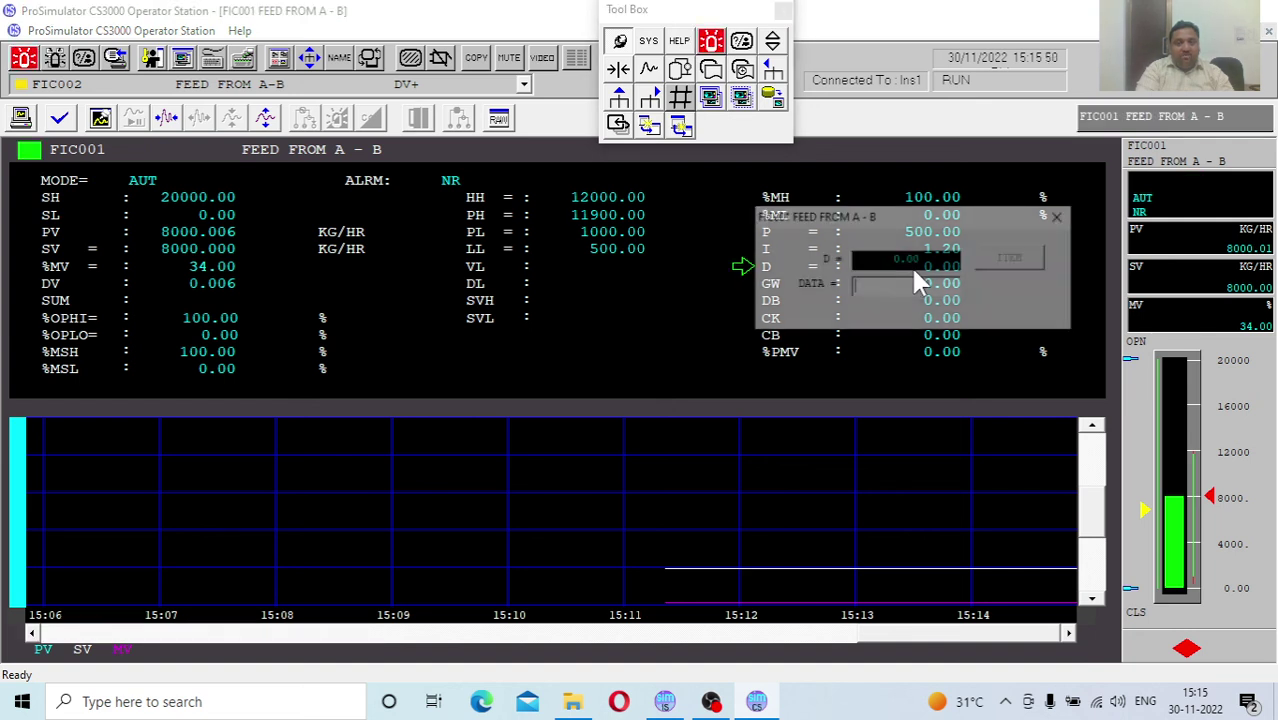
text(10)
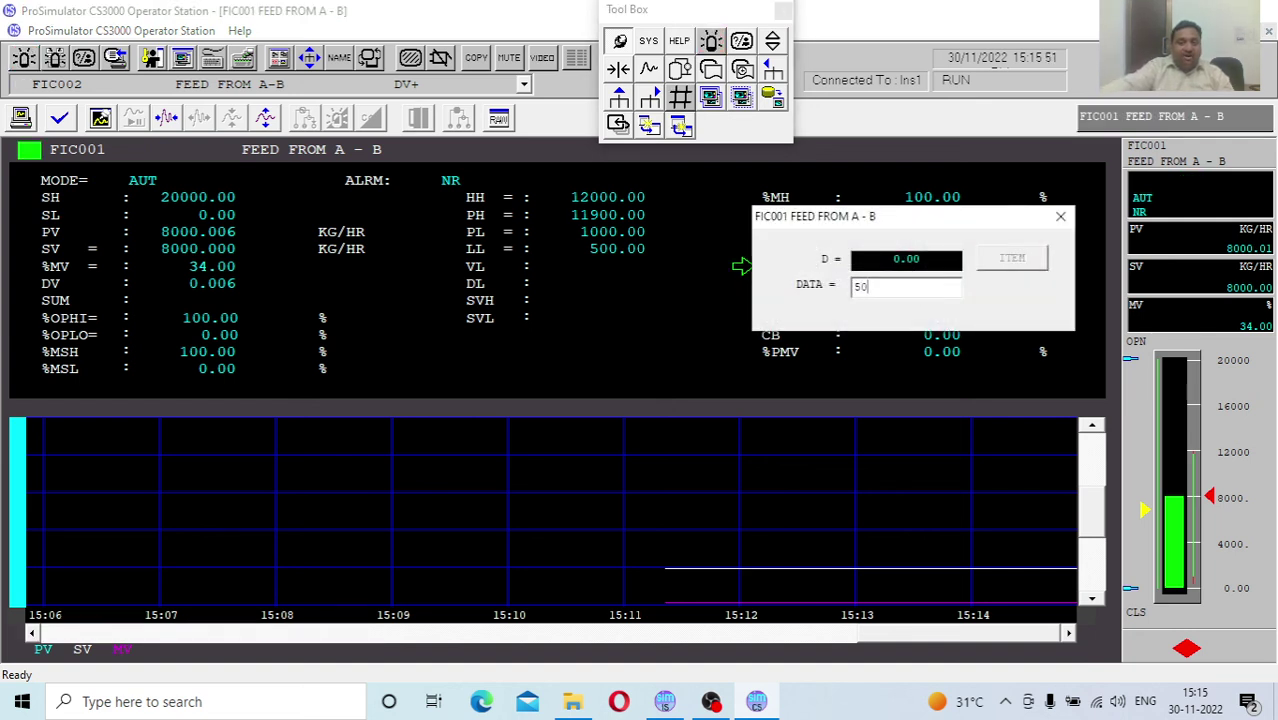
key(Return)
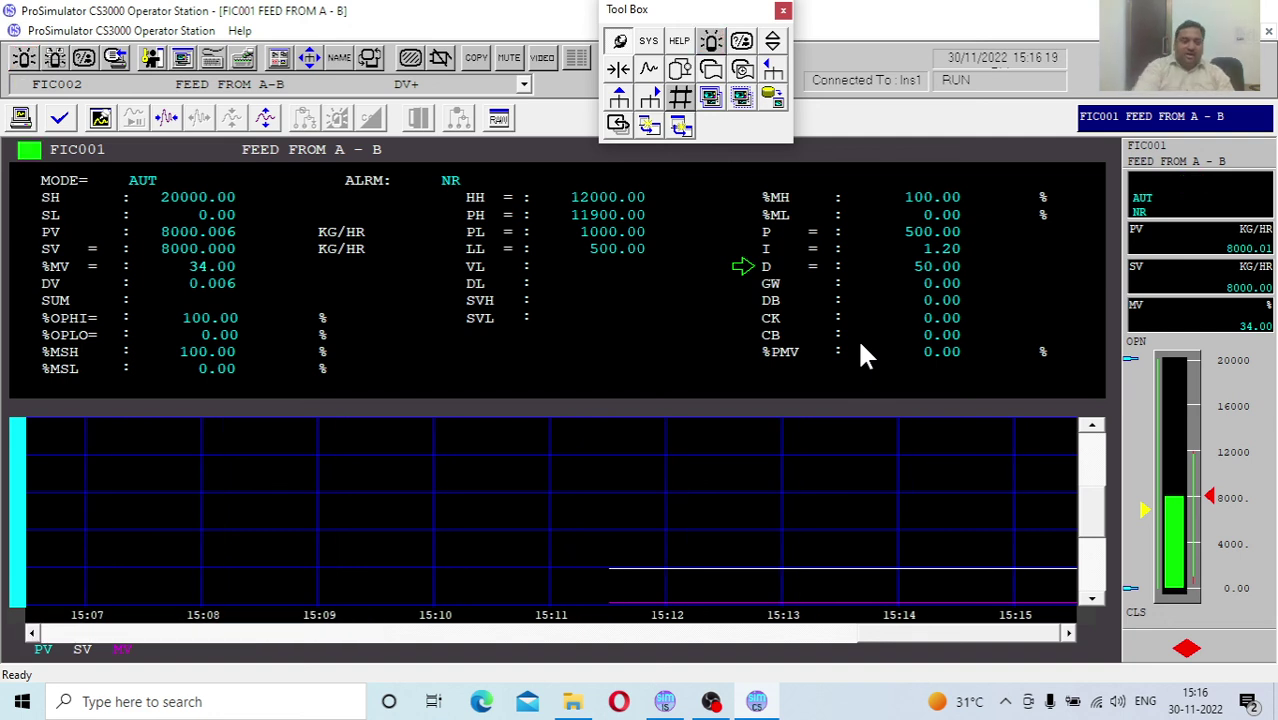
click(710, 702)
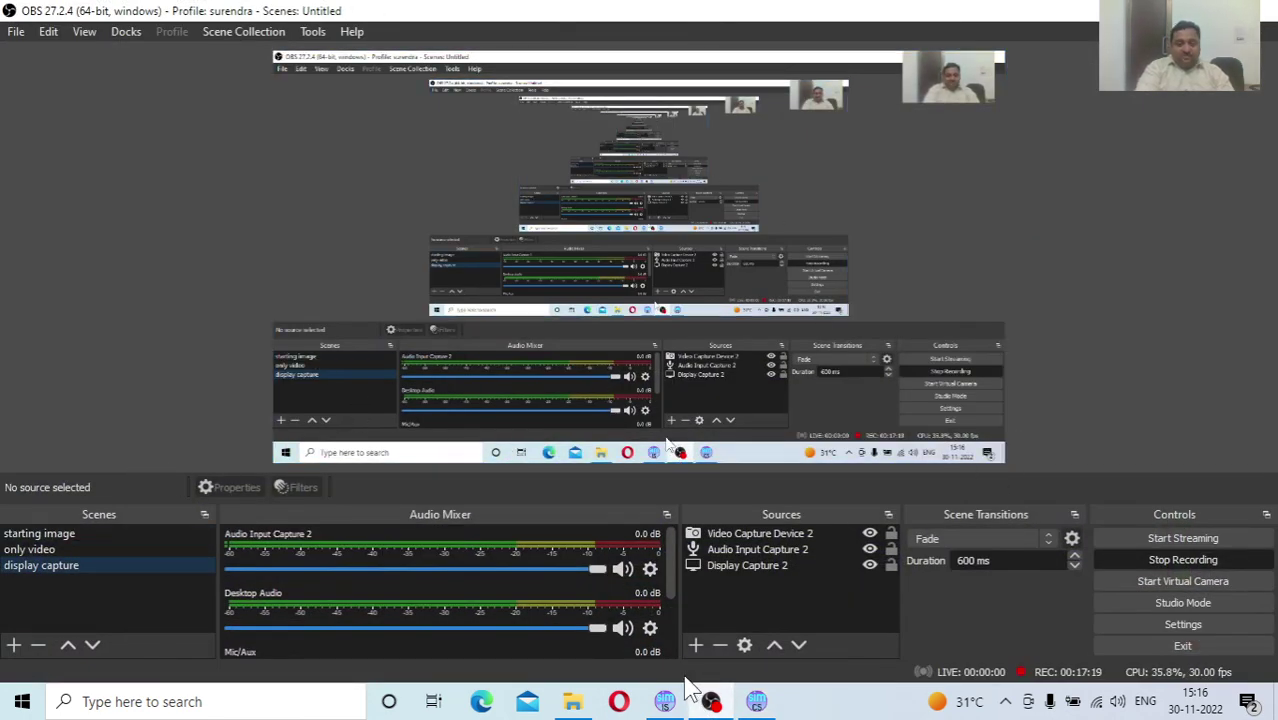
click(38, 548)
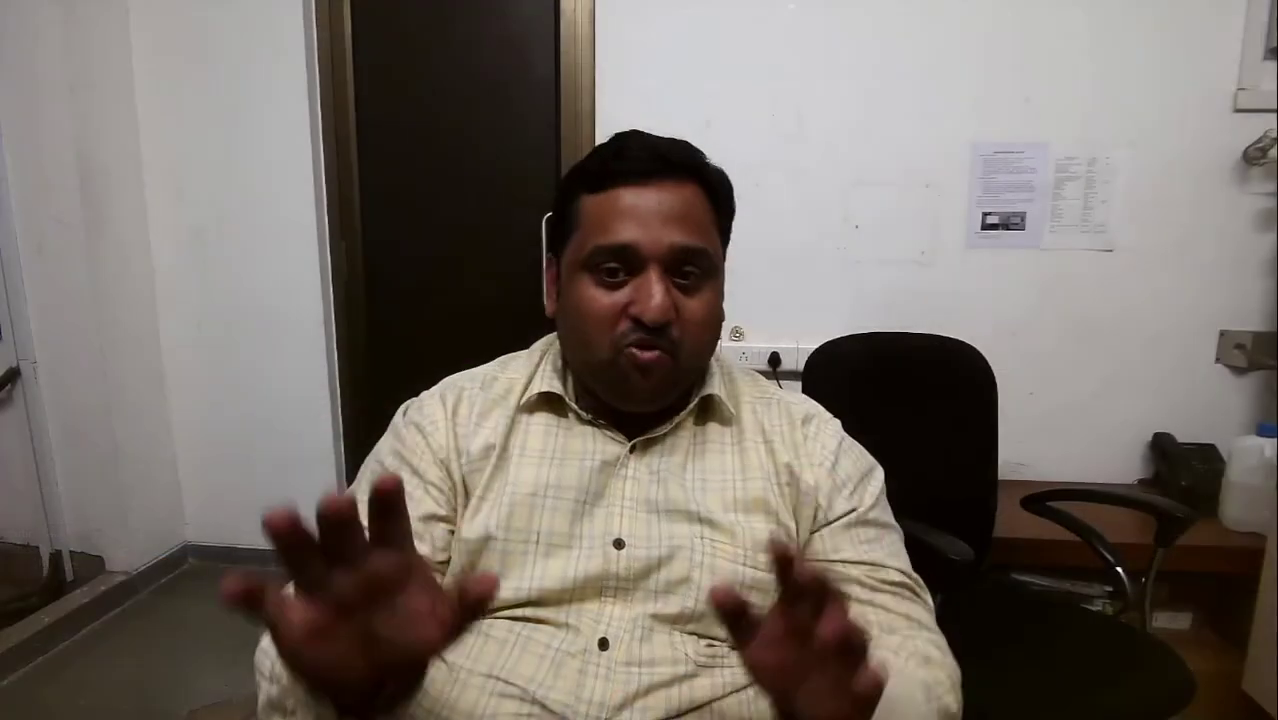